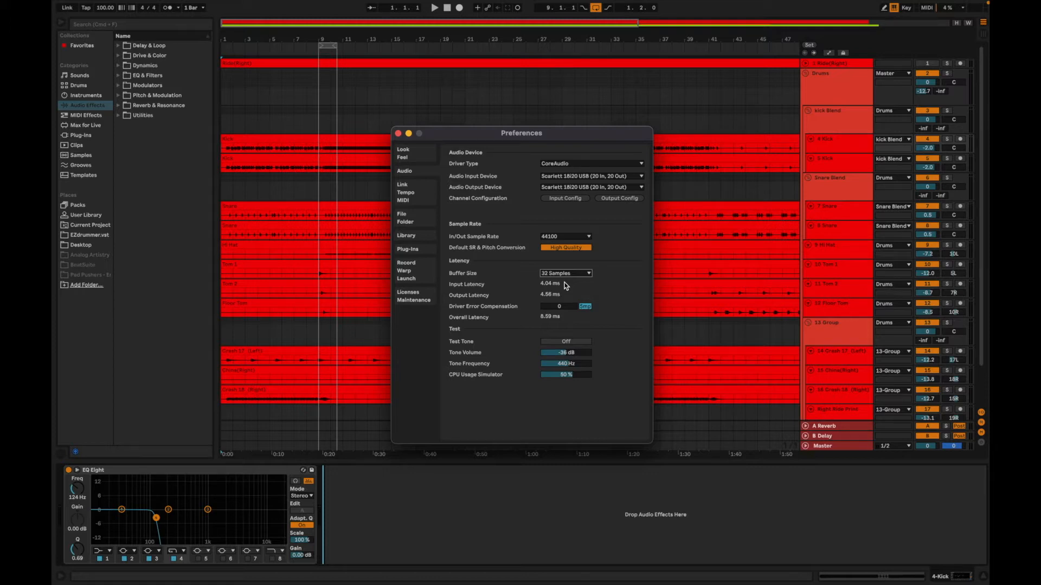
Set the audio buffer size to 2048 Samples and close the preferences.
left_click(565, 273)
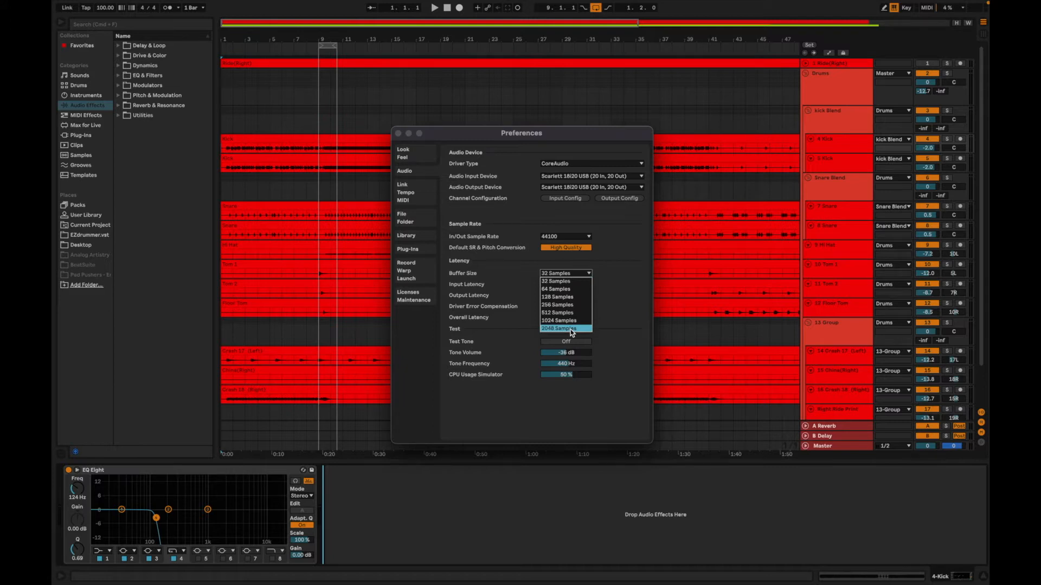
left_click(571, 329)
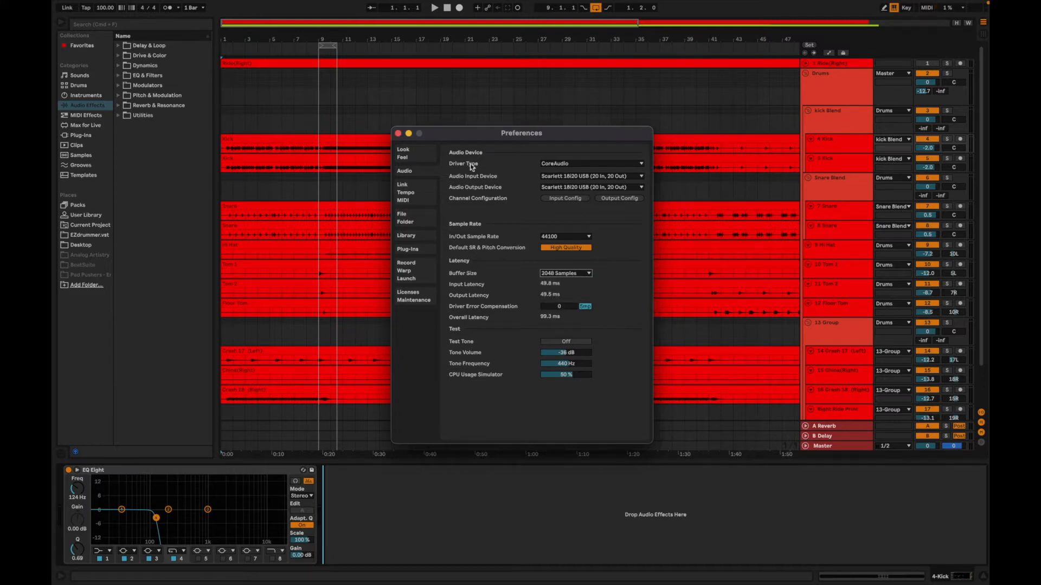
key("Escape")
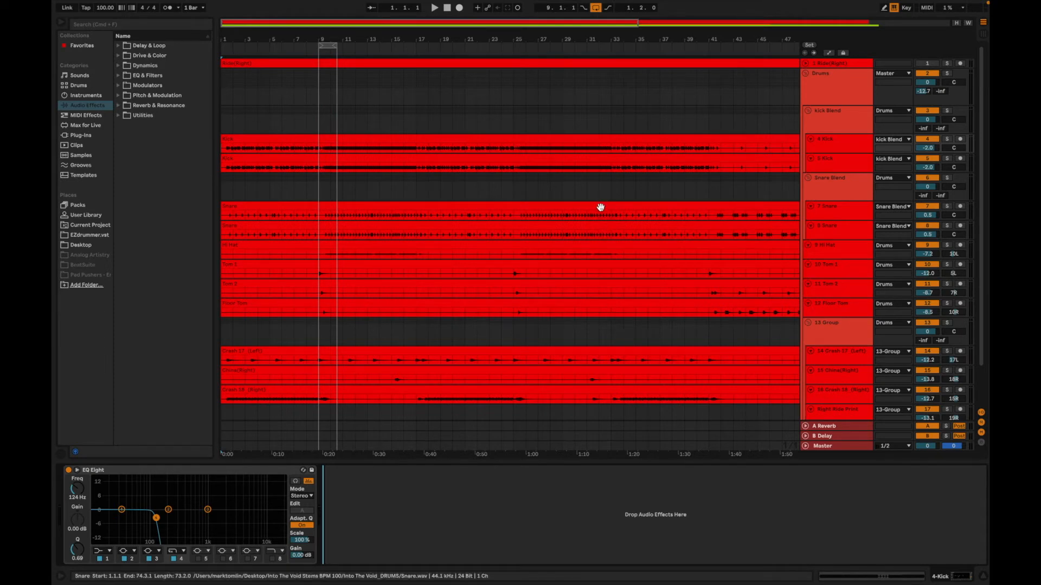
Unfold the Bass Sub group and look through its bass, lead and rhythm tracks.
scroll(601, 206, "down", 2)
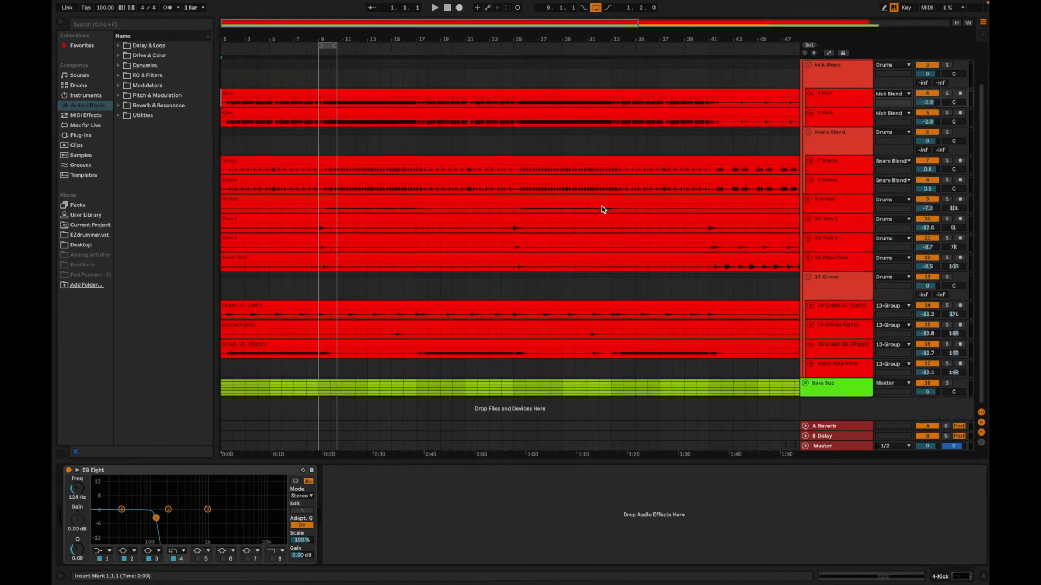
double_click(818, 395)
scroll(825, 342, "down", 10)
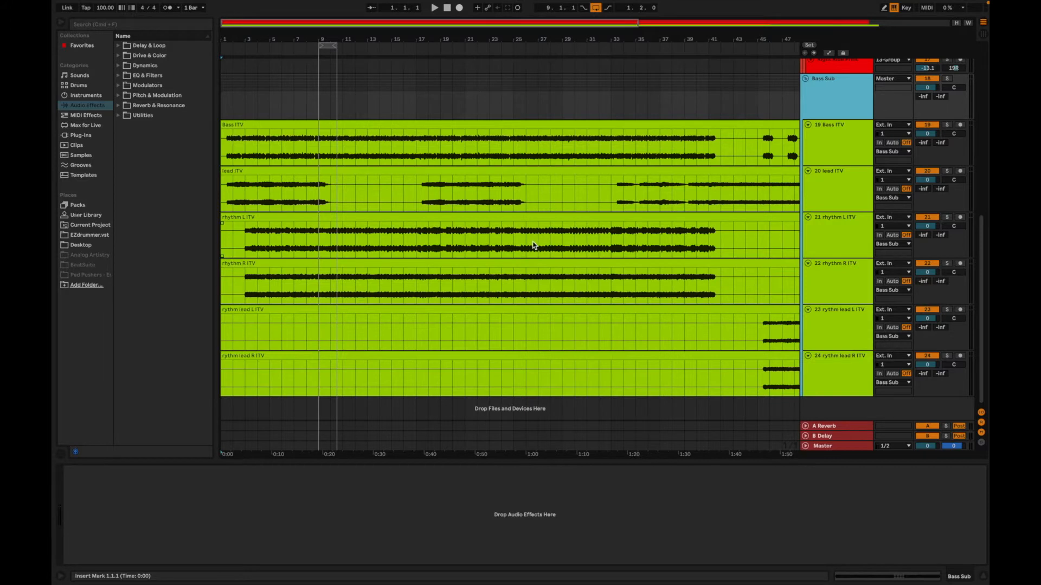
scroll(531, 250, "up", 10)
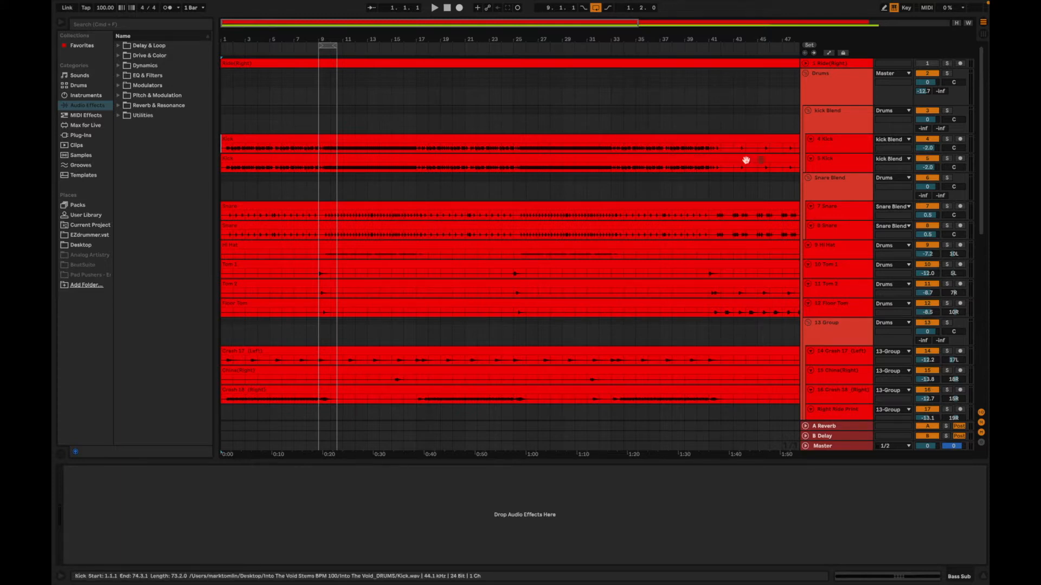
Solo the kick Blend group and listen to it from the start of the song.
left_click(832, 129)
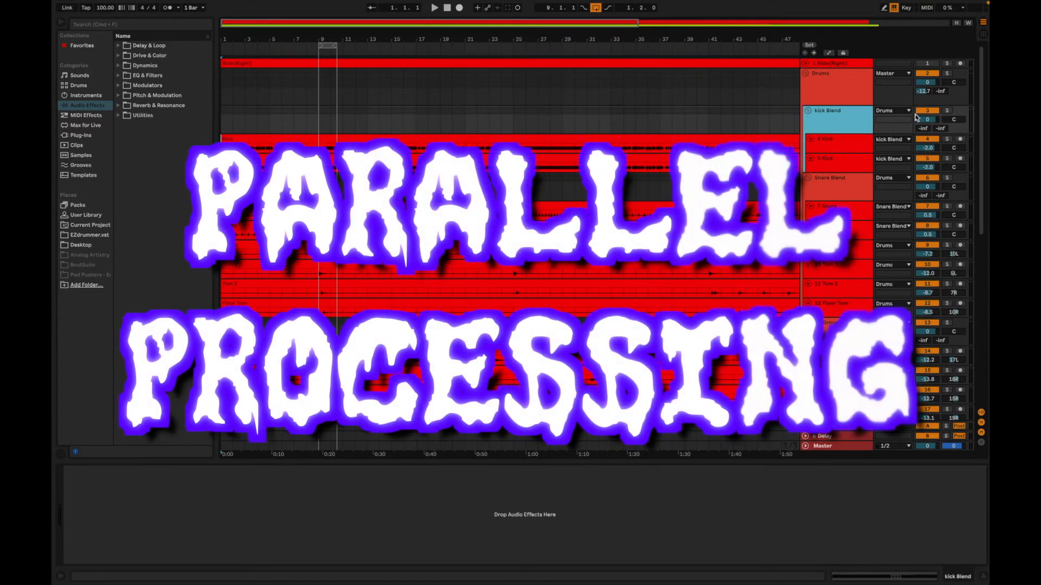
left_click(945, 112)
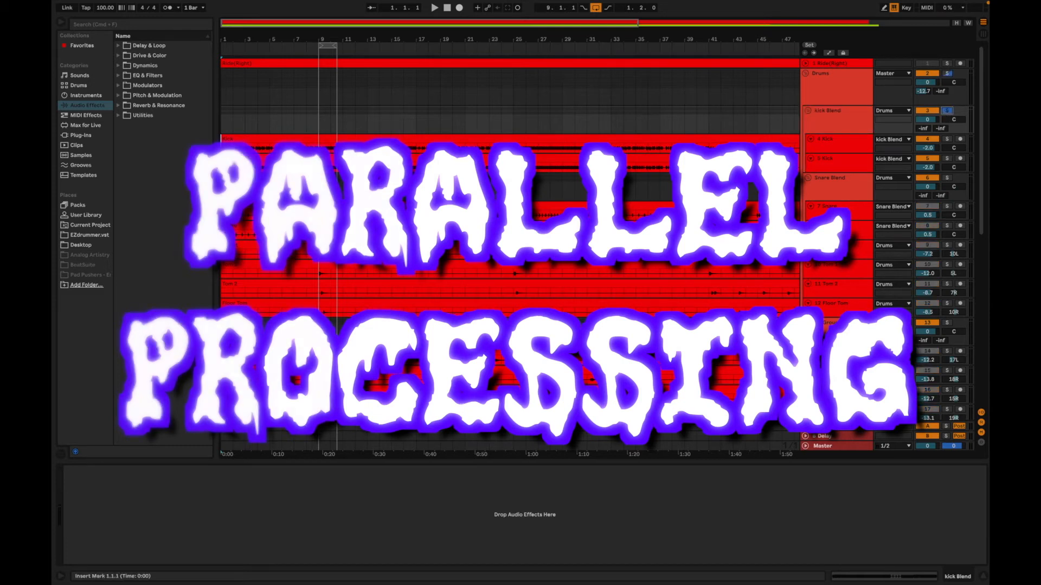
key("space")
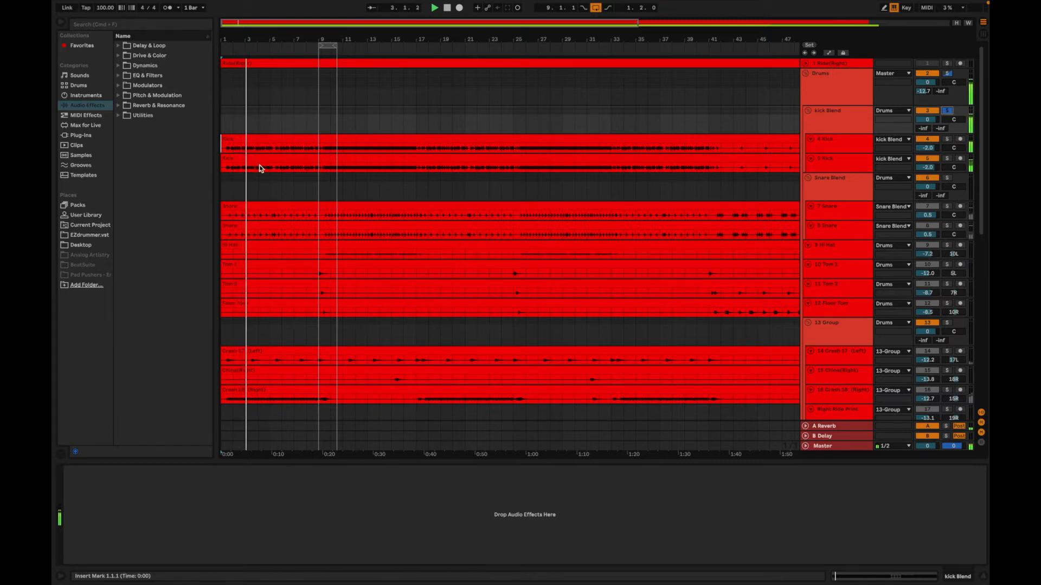
key("space")
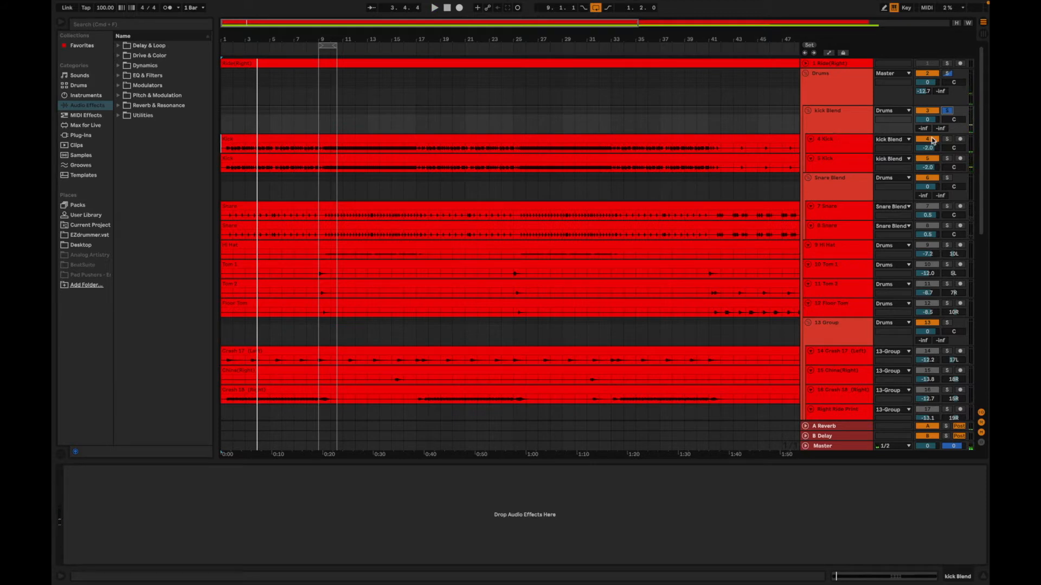
Enlarge both tracks of the kick Blend group together so their waveforms are easier to read.
left_click(852, 151)
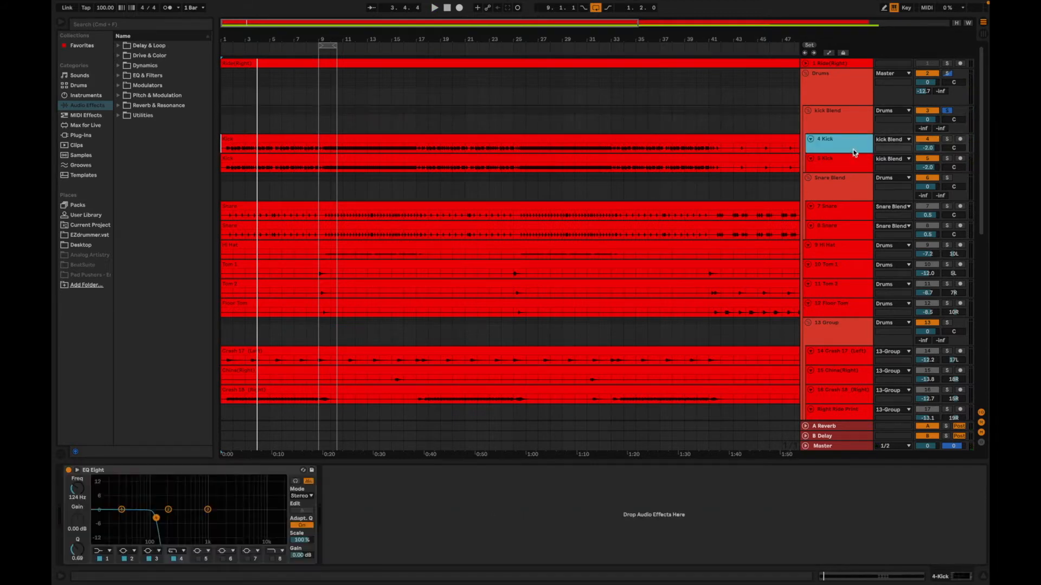
left_click(856, 162, "shift")
key("Right")
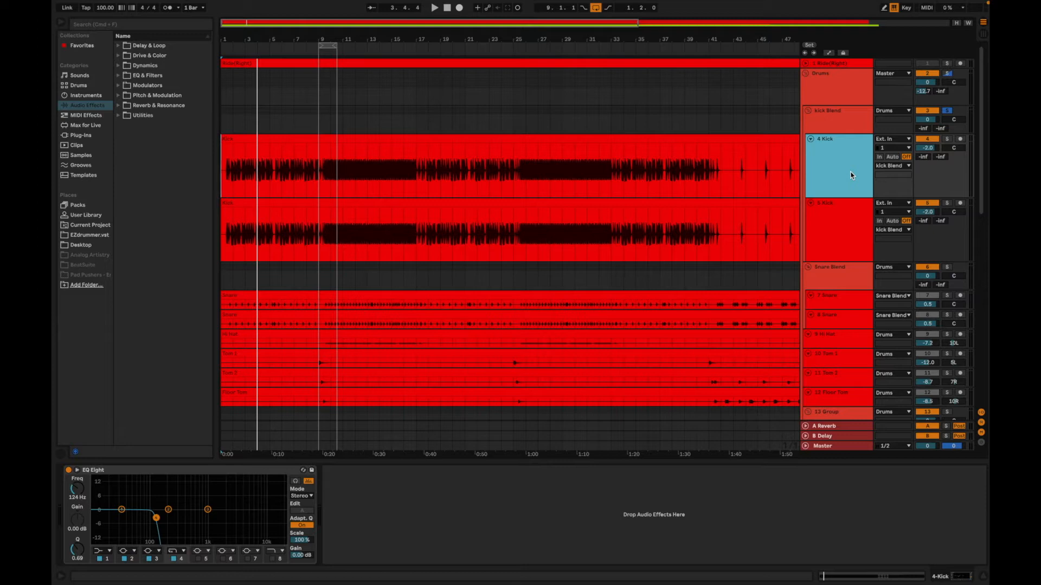
Solo track 4 Kick and, during playback, adjust the low-pass cutoff in its EQ Eight to 272 Hz.
left_click(950, 141)
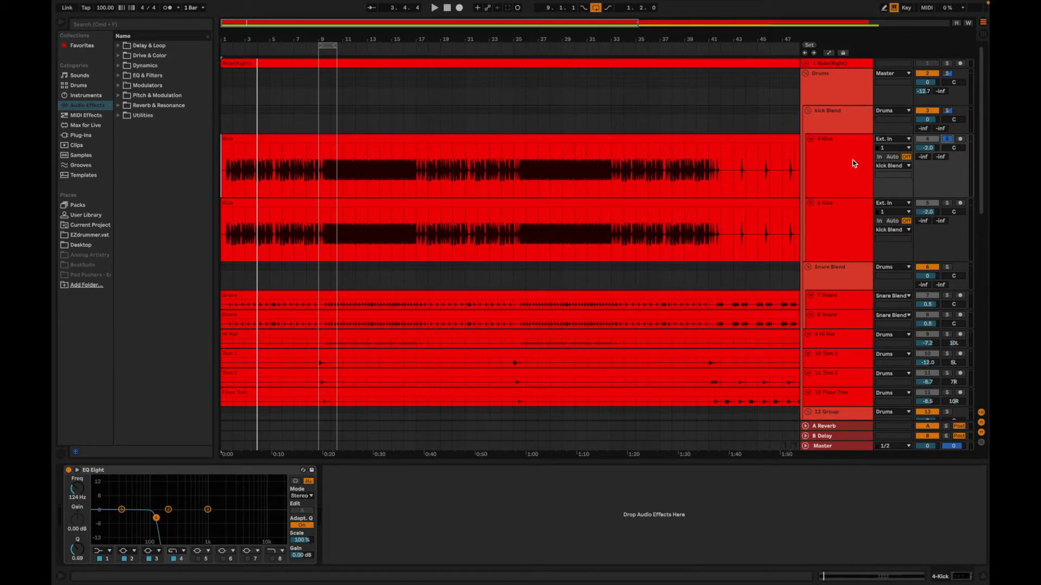
key("space")
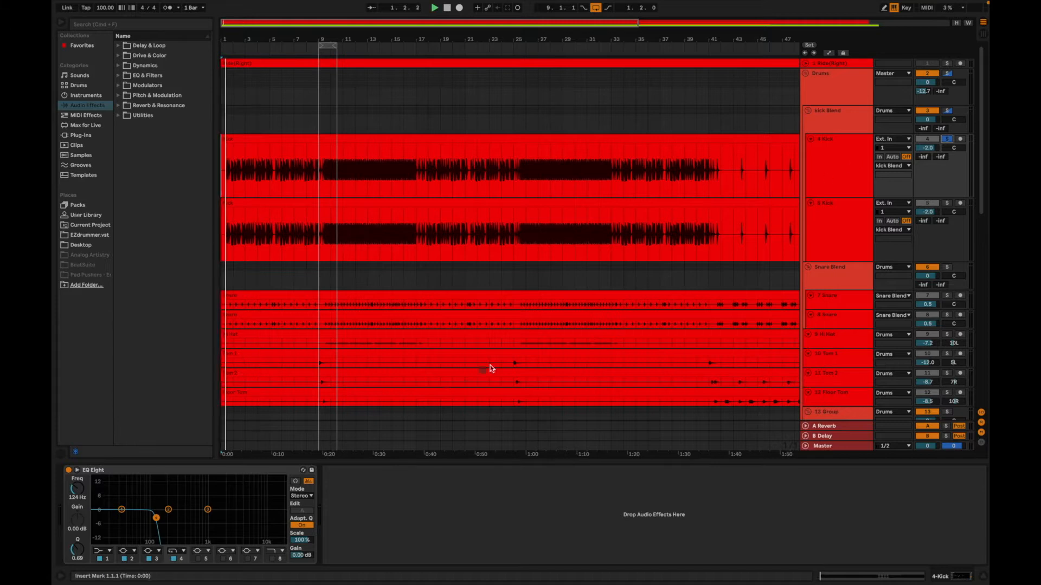
left_click_drag(156, 517, 190, 518)
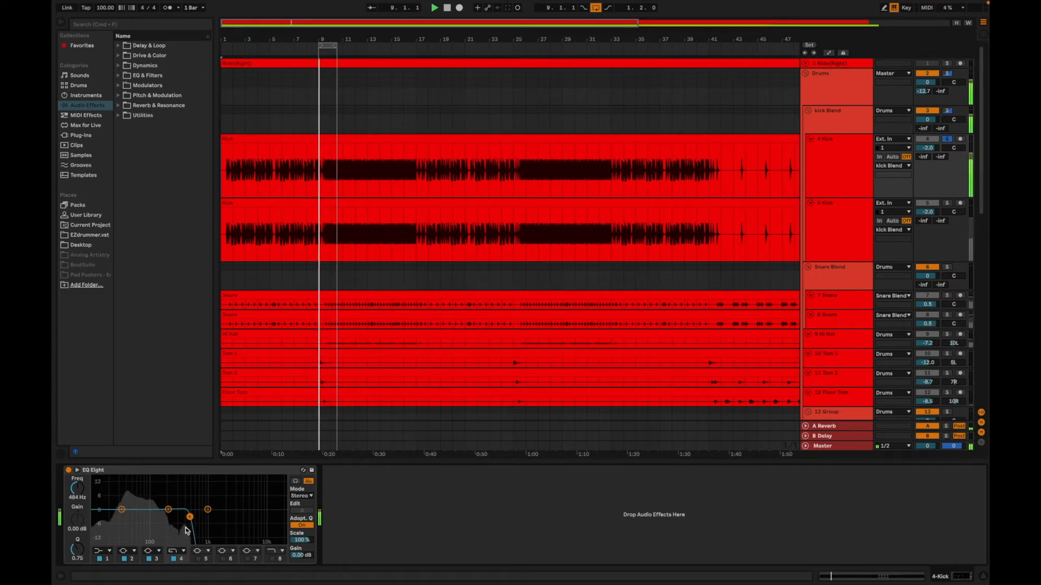
left_click_drag(190, 517, 177, 519)
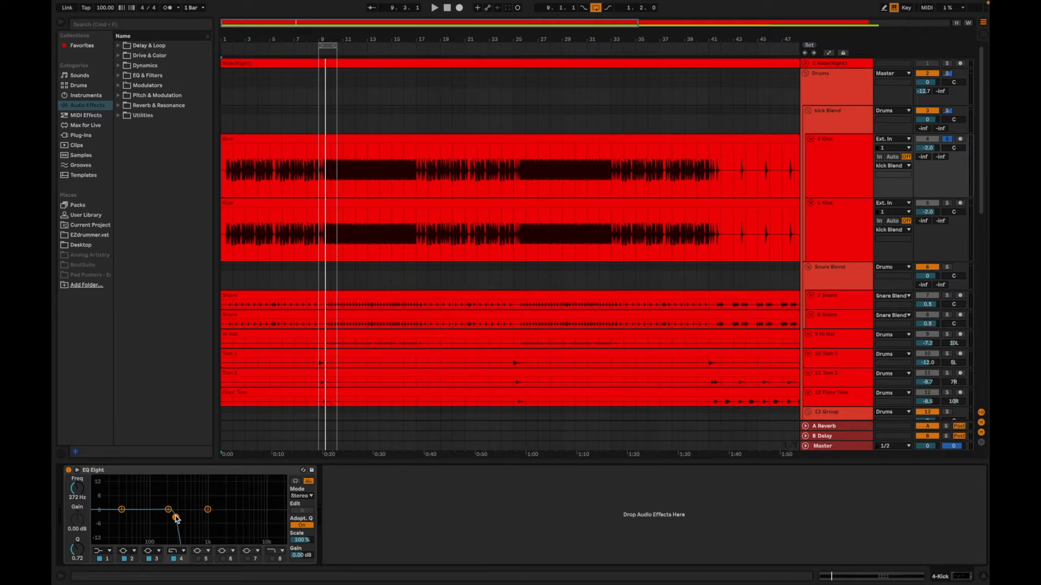
Play the soloed 4 Kick track and sweep its low-pass cutoff up to about 527 Hz and back down.
key("space")
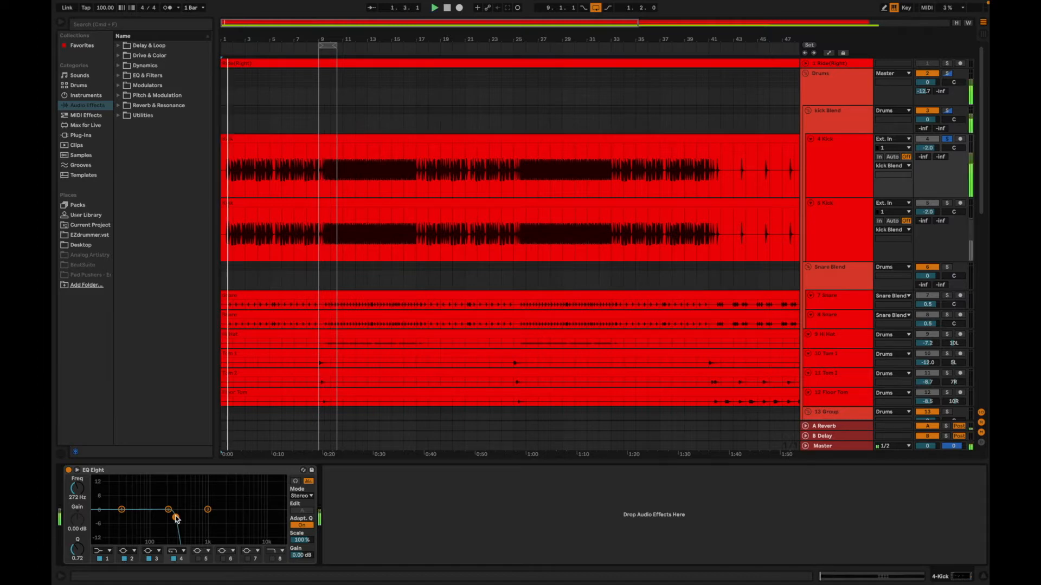
left_click_drag(177, 519, 193, 519)
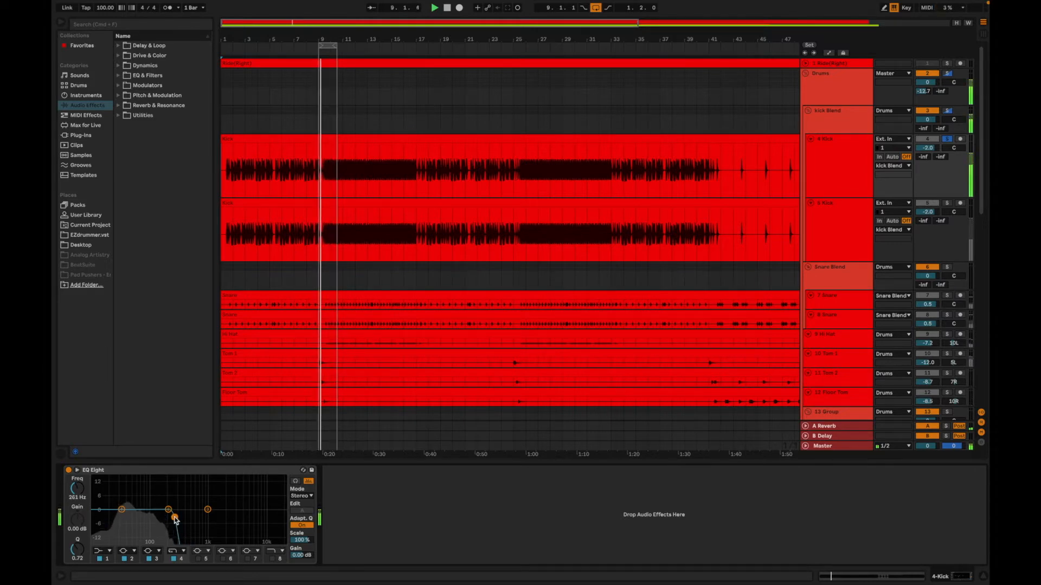
left_click_drag(177, 518, 193, 515)
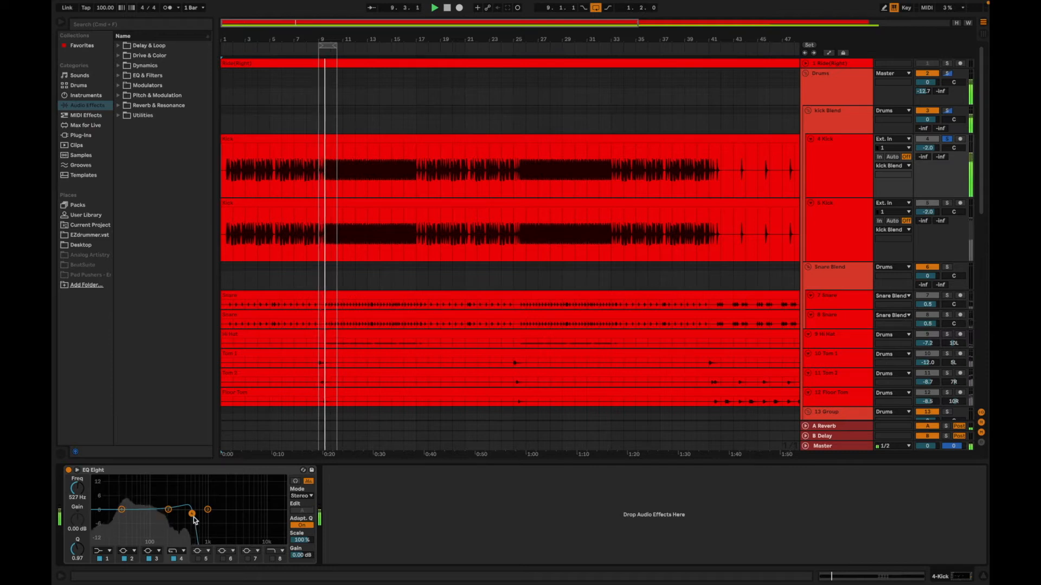
left_click_drag(192, 514, 176, 520)
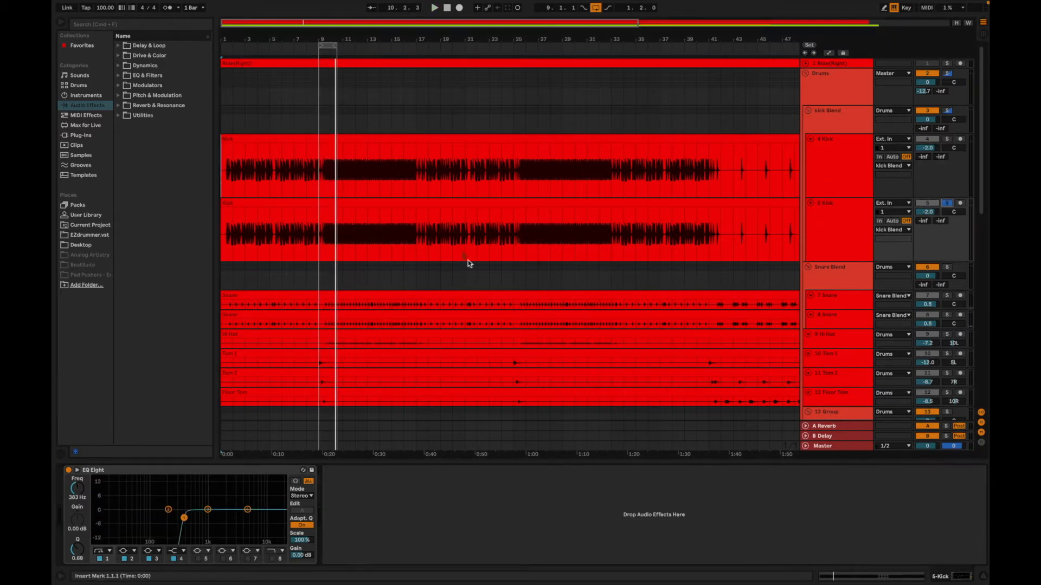
Play the soloed 5 Kick track from the start and set its EQ Eight high-pass cutoff to 359 Hz.
left_click(226, 237)
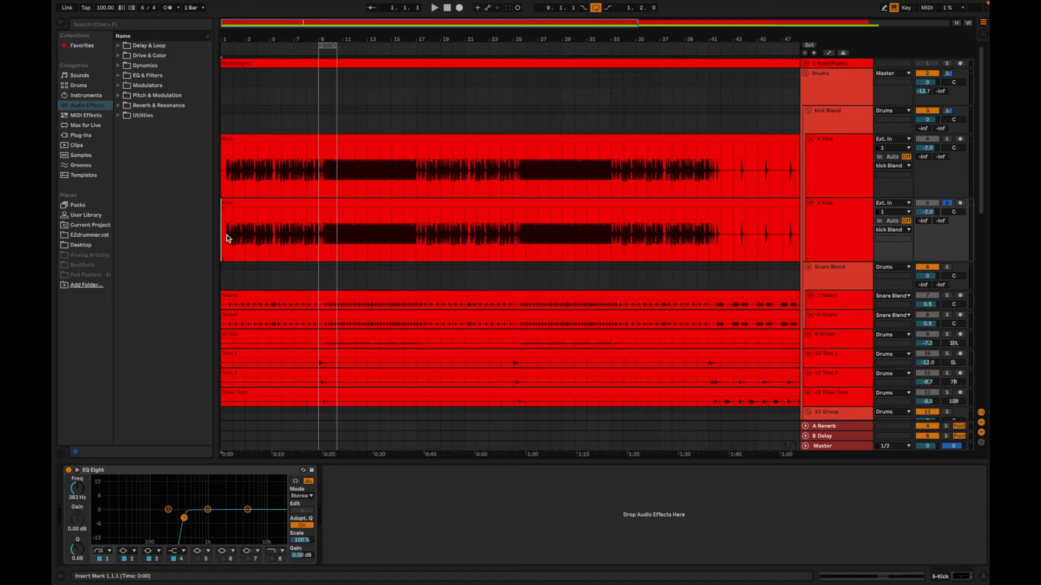
key("space")
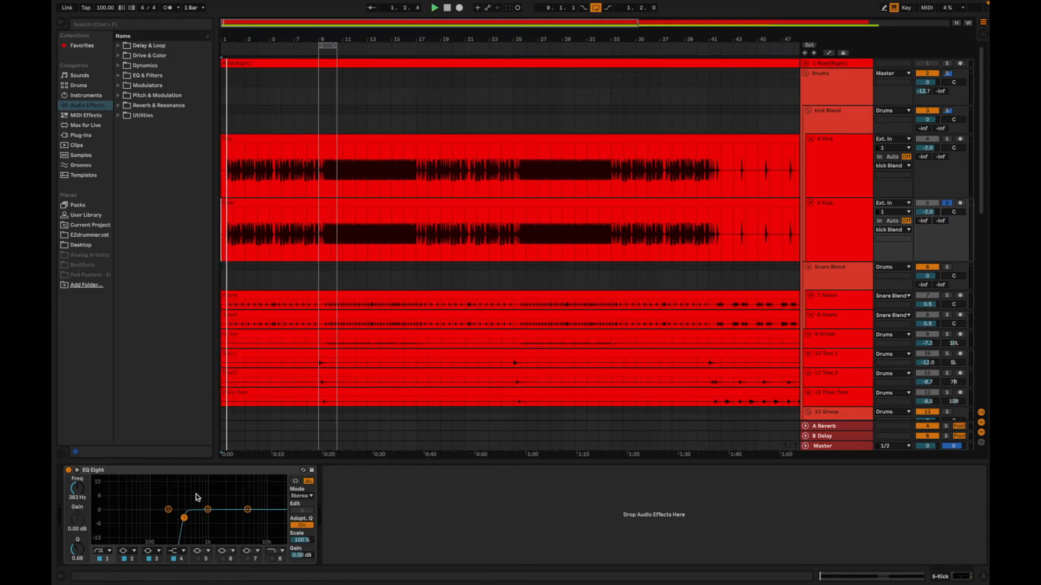
mouse_move(187, 512)
left_mouse_down()
mouse_move(138, 514)
mouse_move(182, 518)
left_mouse_up()
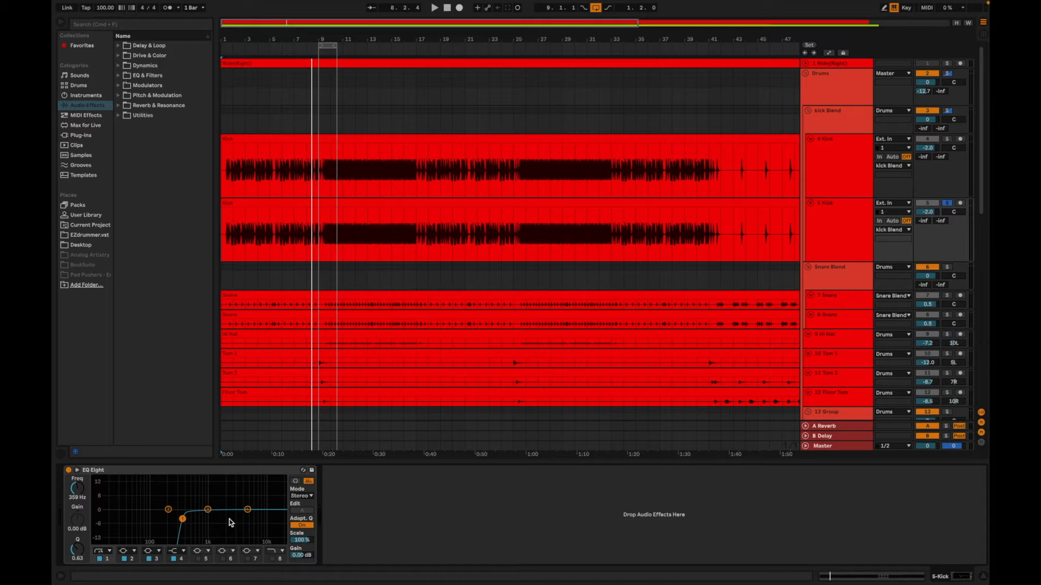
While playing 5 Kick, boost a bell band in its EQ Eight and sweep it up to 3.91 kHz at 14.8 dB.
key("space")
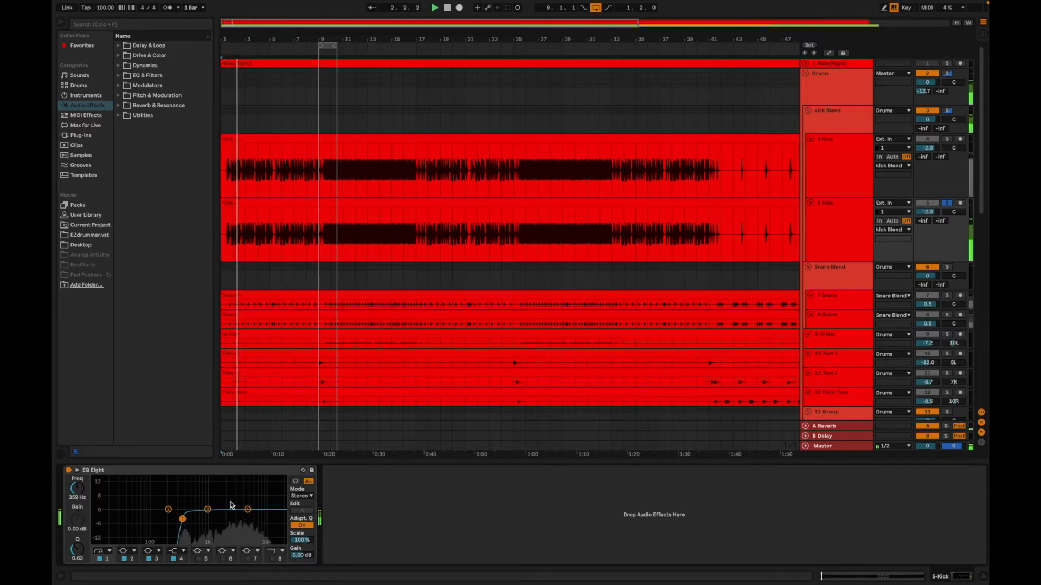
left_click_drag(211, 513, 195, 484)
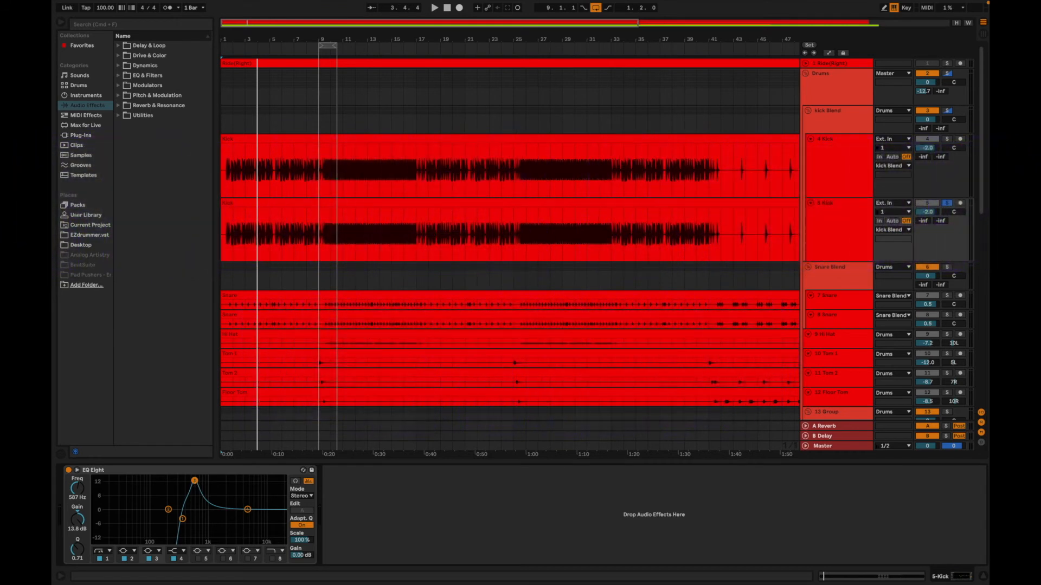
mouse_move(194, 481)
left_mouse_down()
mouse_move(251, 480)
mouse_move(195, 480)
left_mouse_up()
key("space")
left_click_drag(194, 481, 241, 479)
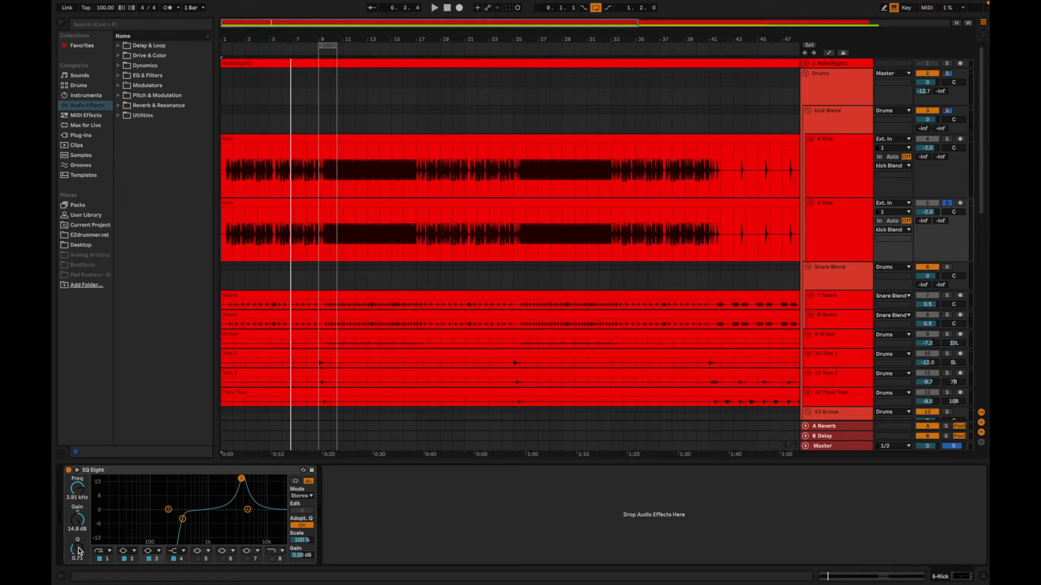
Narrow the 3.91 kHz band to a Q of 2.03, audition it, and set its gain to -15.0 dB.
left_click_drag(79, 553, 78, 542)
key("space")
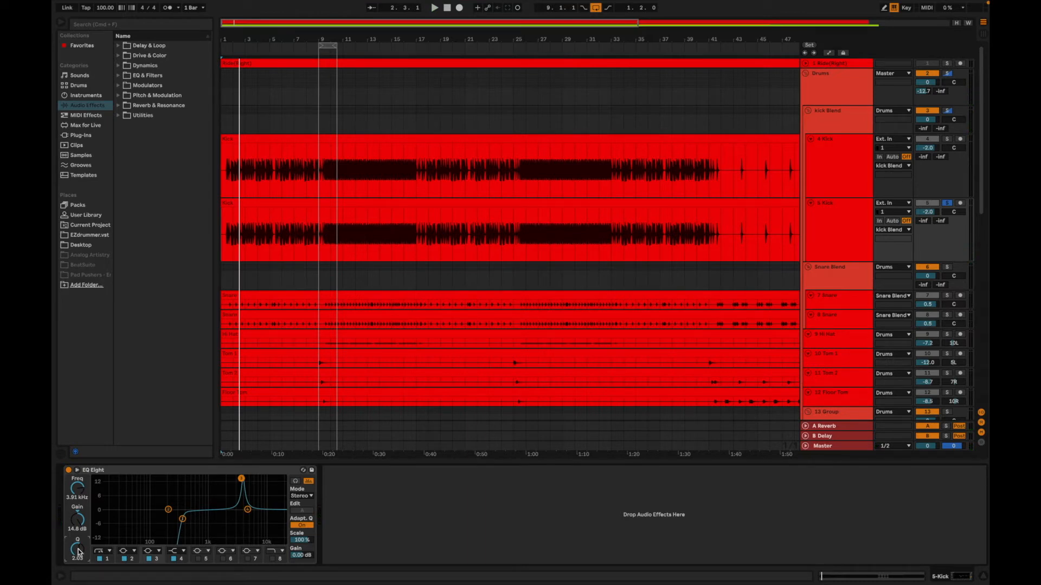
key("space")
left_click_drag(77, 521, 77, 581)
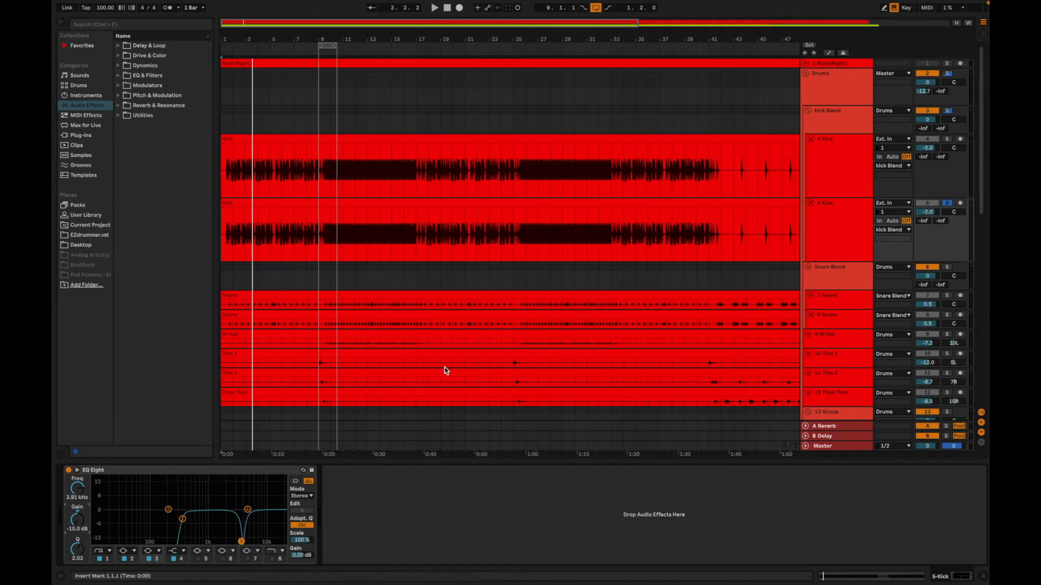
Solo the kick Blend group and balance its tracks during playback, with 4 Kick at -9.4 dB and 5 Kick at -16.6 dB.
left_click(947, 111)
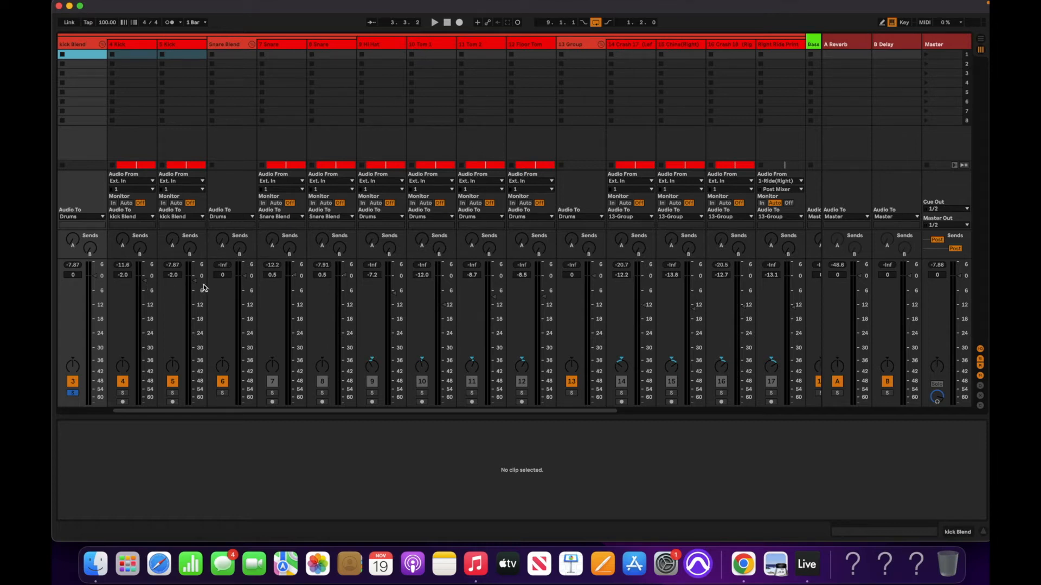
left_click_drag(196, 286, 195, 404)
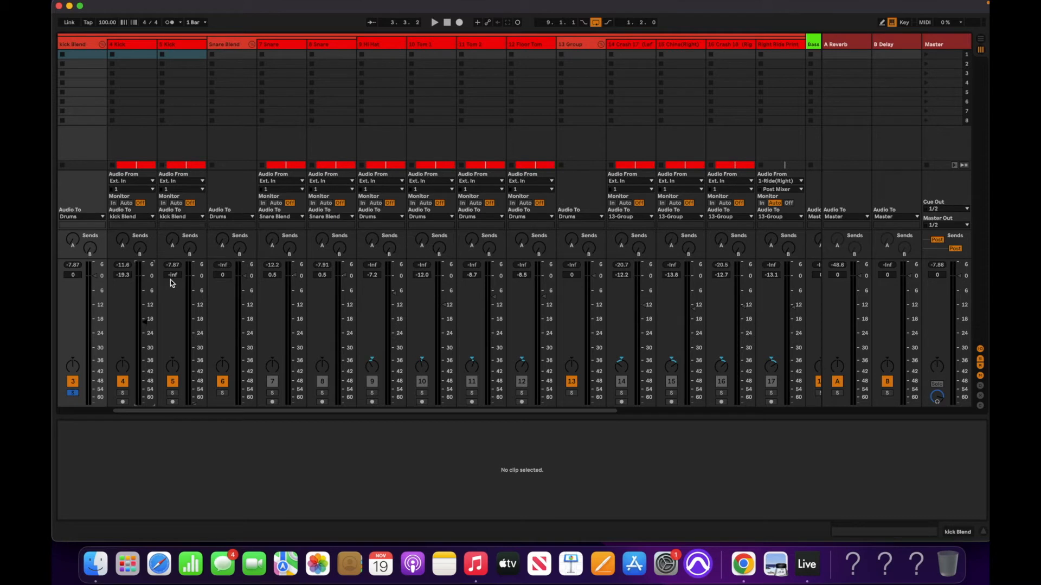
key("space")
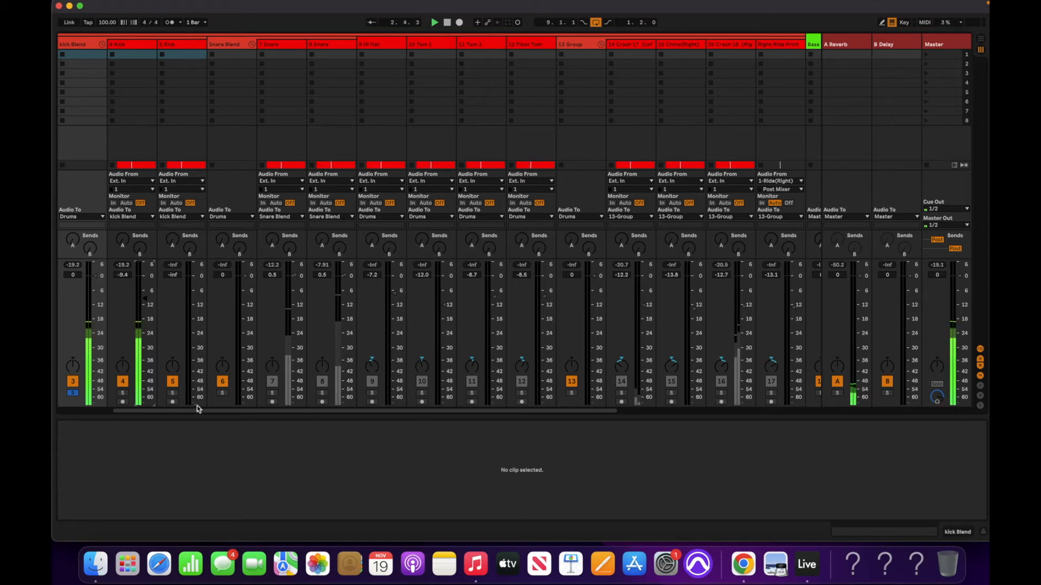
left_click_drag(194, 390, 195, 360)
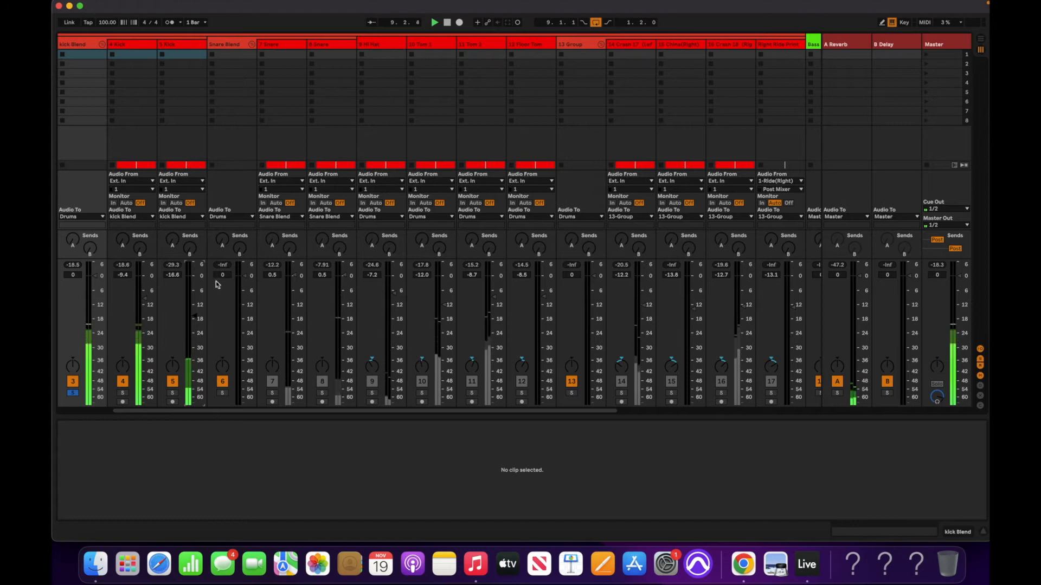
Select both kick tracks and raise their volumes together to 1.2 dB on 4 Kick and -6.0 dB on 5 Kick.
left_click(127, 49)
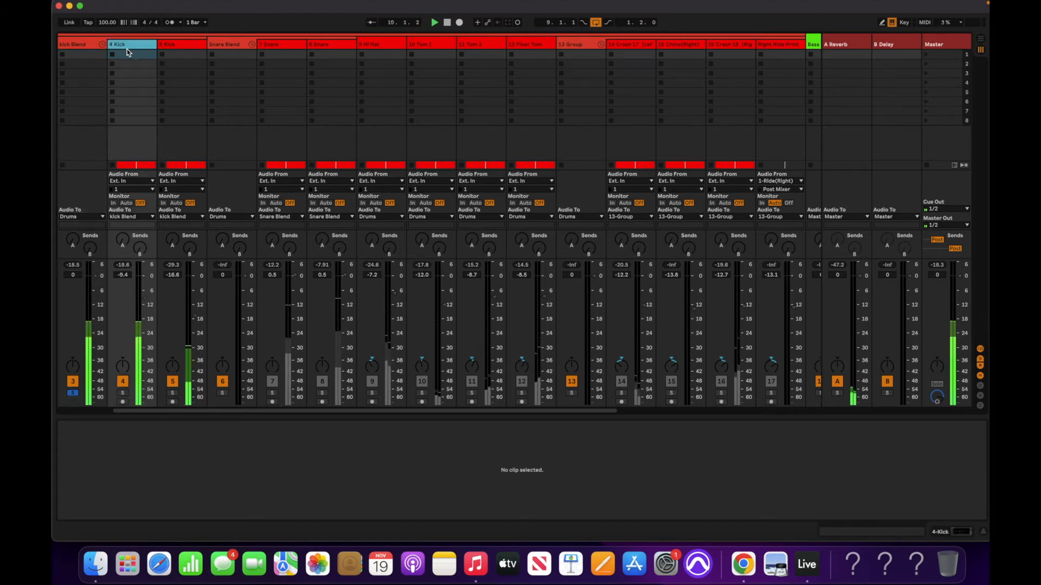
left_click(177, 44, "shift")
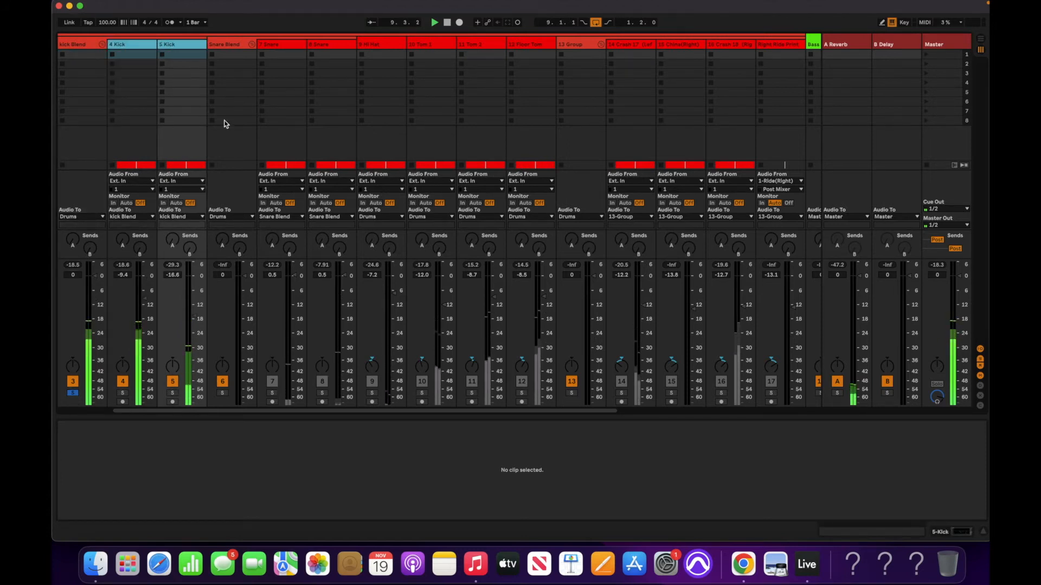
left_click_drag(149, 301, 145, 273)
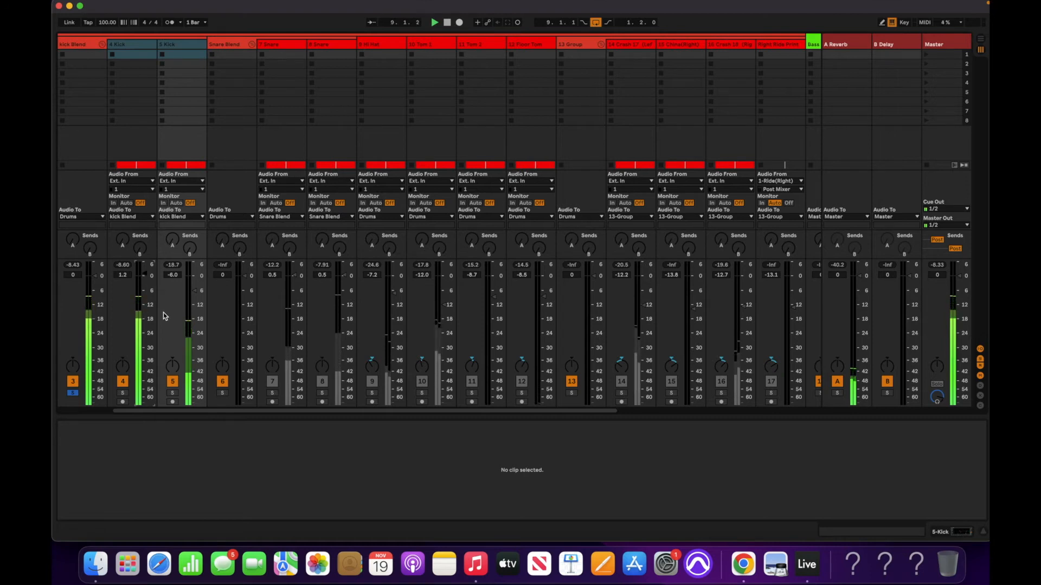
Open the Arrangement at the snare tracks and enlarge the 7 Snare and 8 Snare lanes together.
left_click(282, 48)
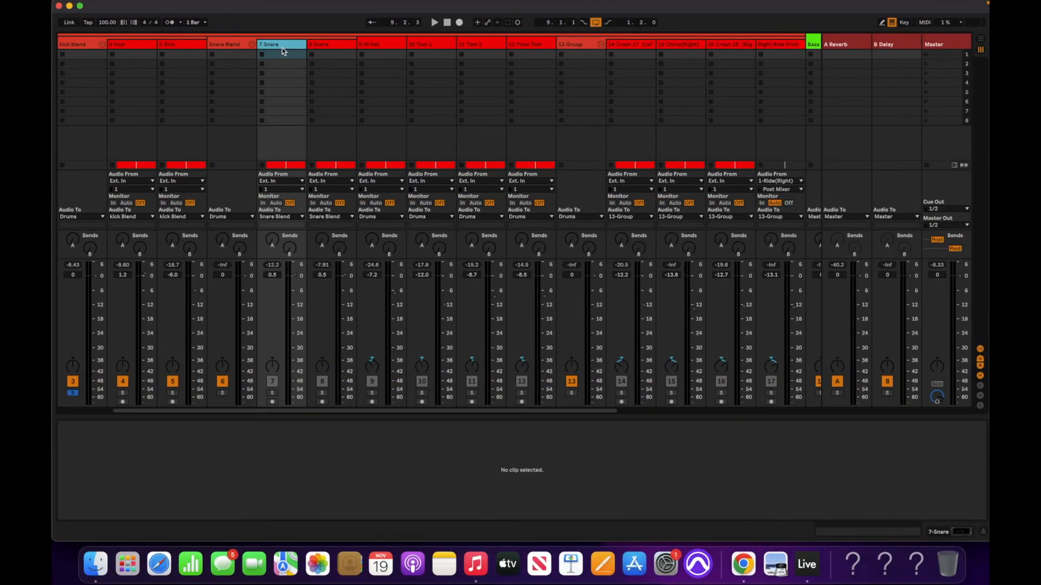
double_click(282, 48)
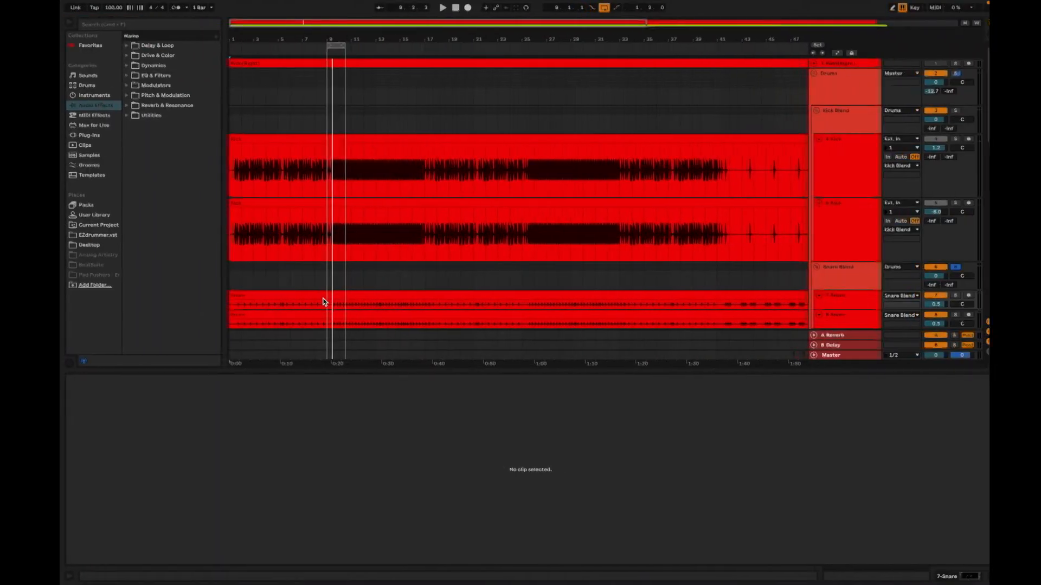
scroll(258, 255, "down", 4)
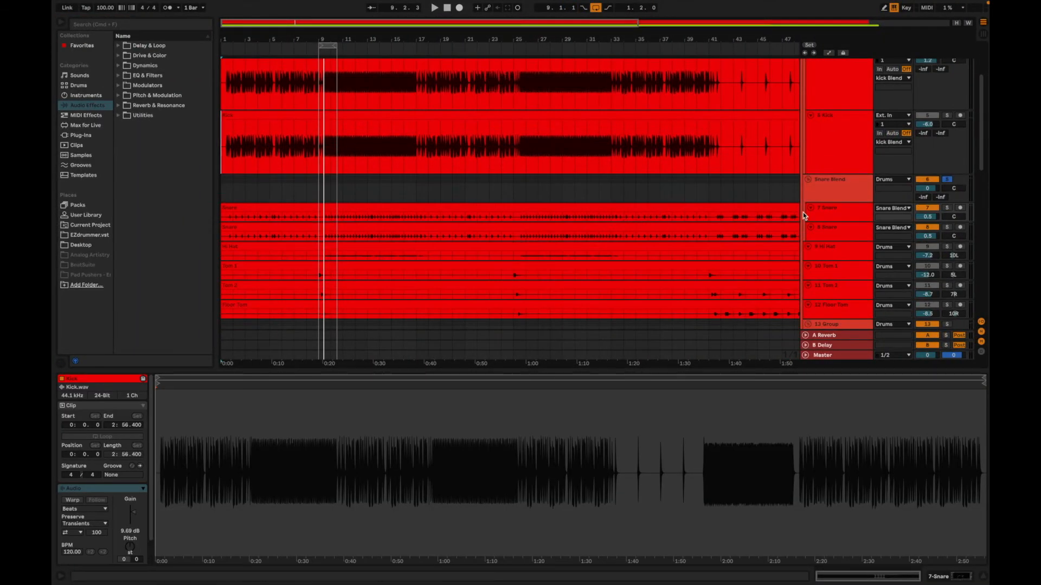
left_click(829, 212)
left_click(829, 229, "shift")
left_click_drag(829, 221, 837, 279)
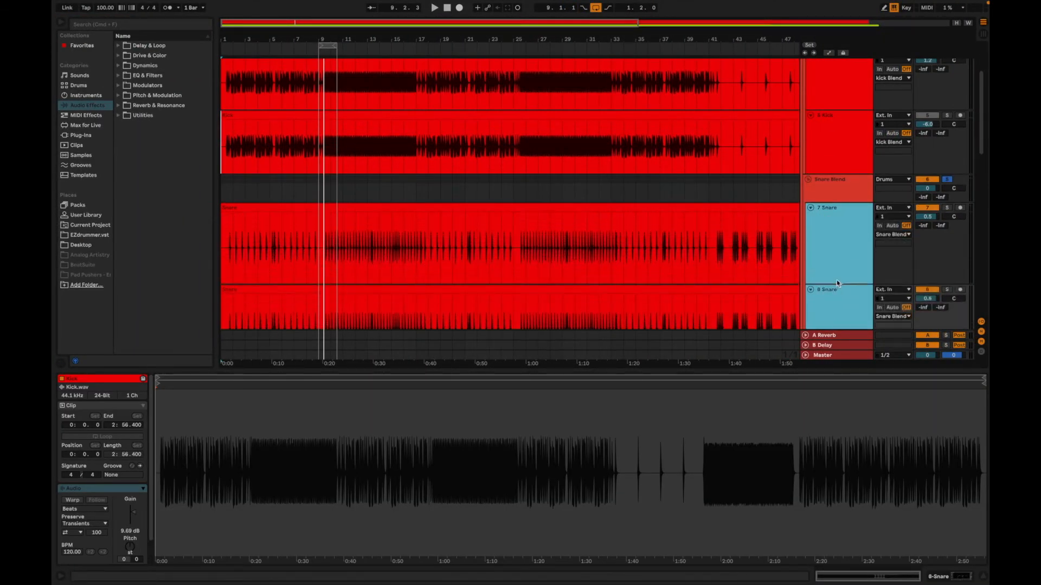
Play the snares from the start and compare the EQ Eight curves on 7 Snare and 8 Snare, soloing 7 Snare.
scroll(274, 263, "down", 2)
left_click(226, 197)
key("space")
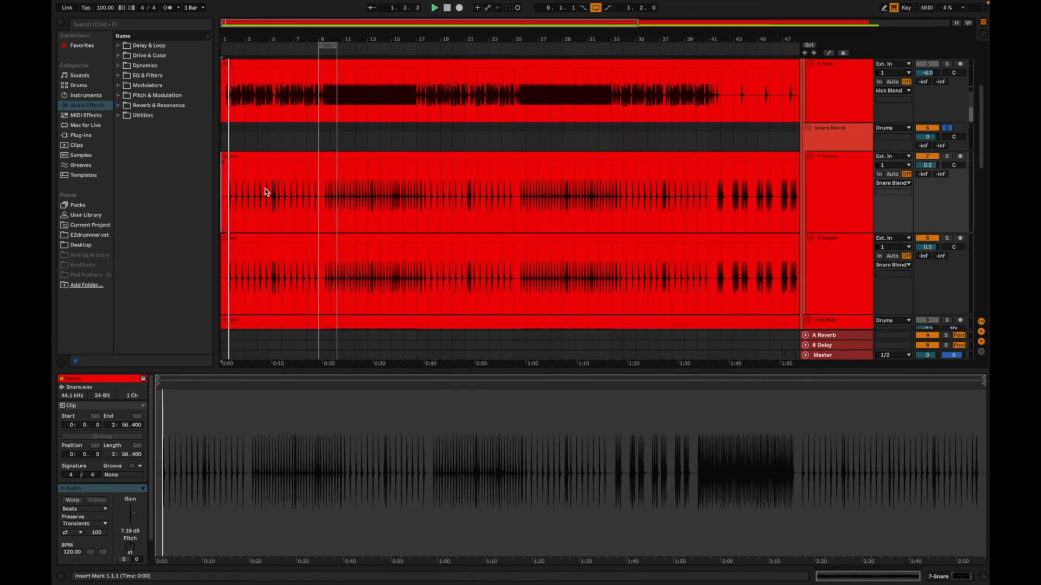
left_click(847, 193)
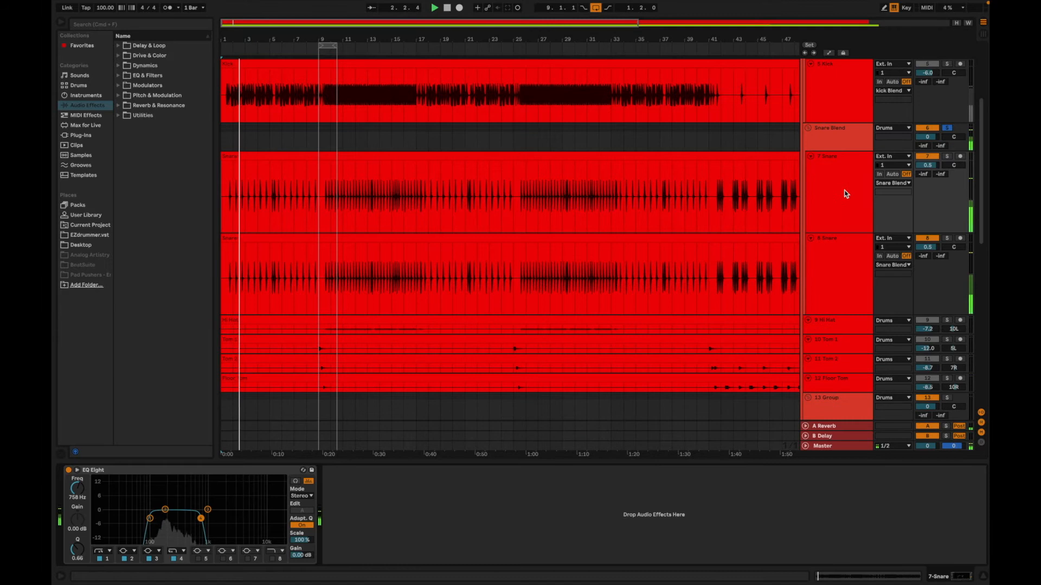
left_click(849, 300)
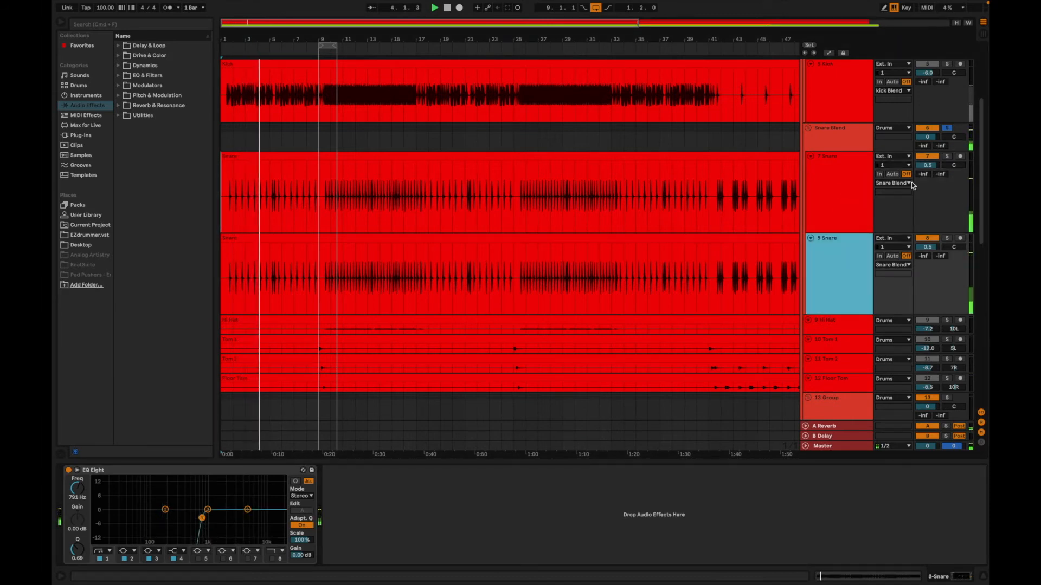
left_click(832, 191)
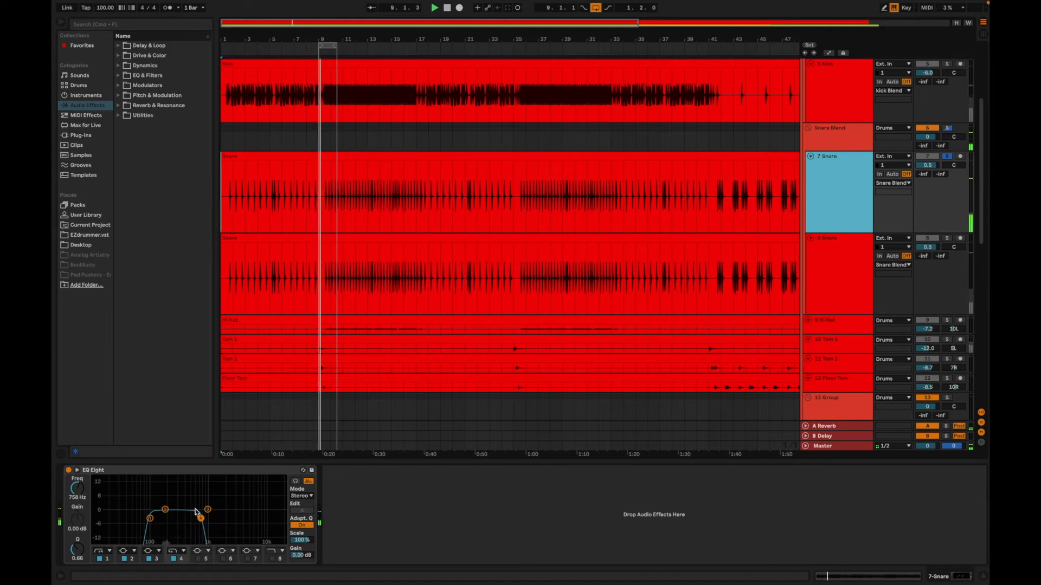
Lower the high-pass cutoff in 8 Snare's EQ Eight to 119 Hz while auditioning the track solo.
left_click(843, 278)
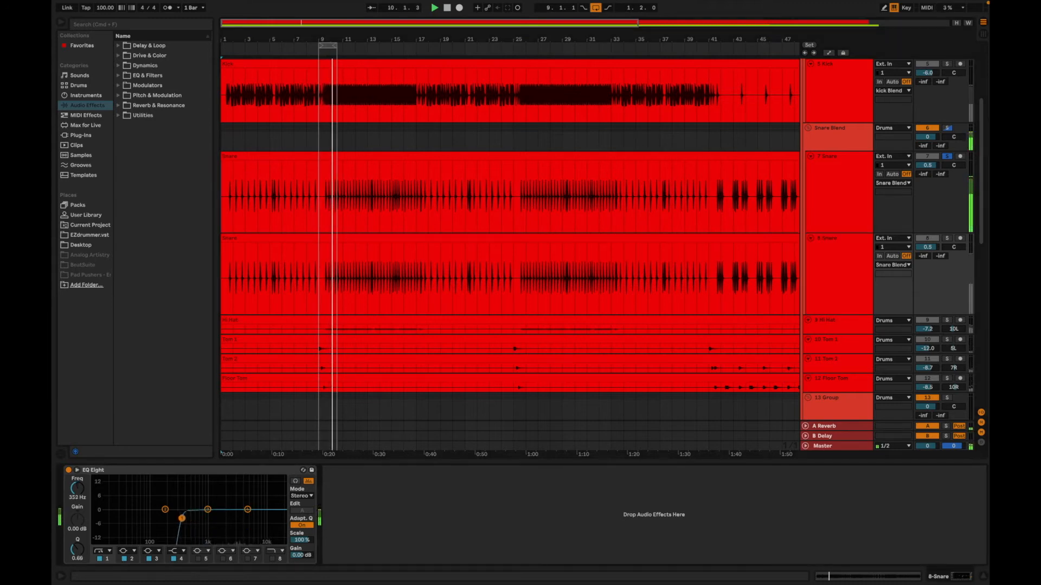
left_click_drag(204, 525, 151, 519)
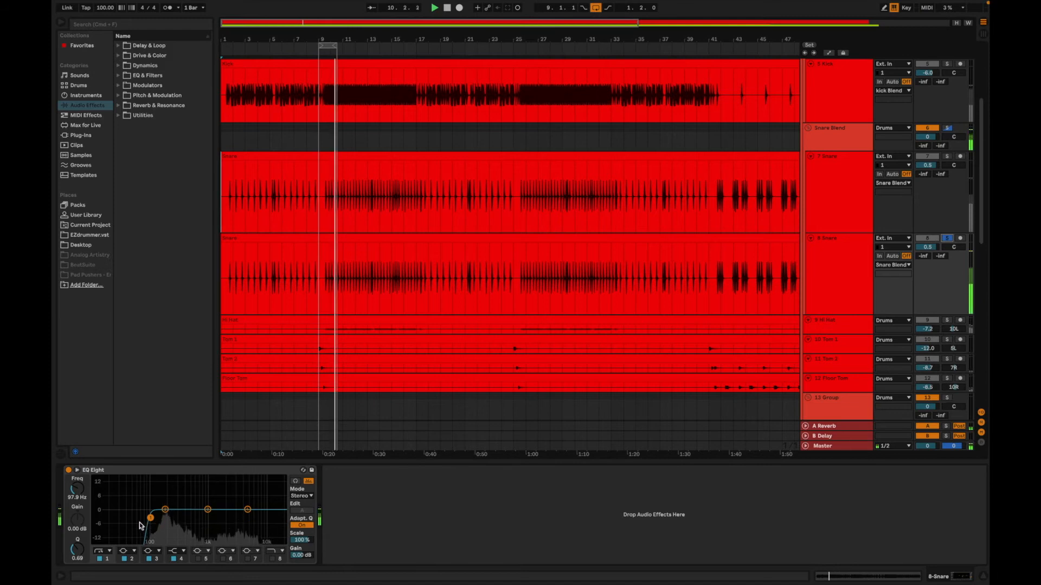
left_click_drag(150, 519, 155, 520)
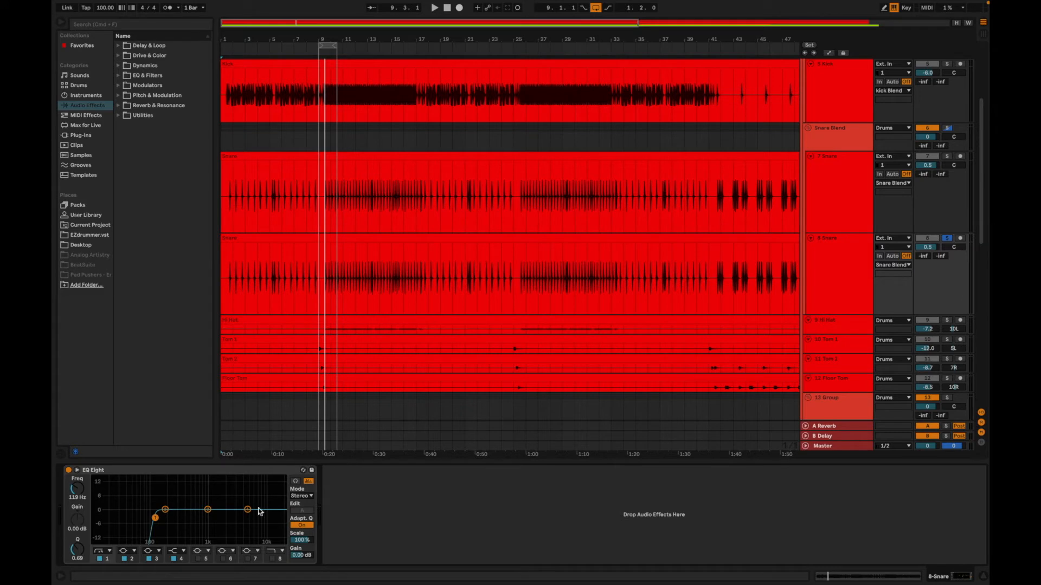
key("space")
Sweep the 1 kHz bell band in 8 Snare's EQ Eight during playback and cut it to -6.07 dB at 1.02 kHz.
left_click(208, 510)
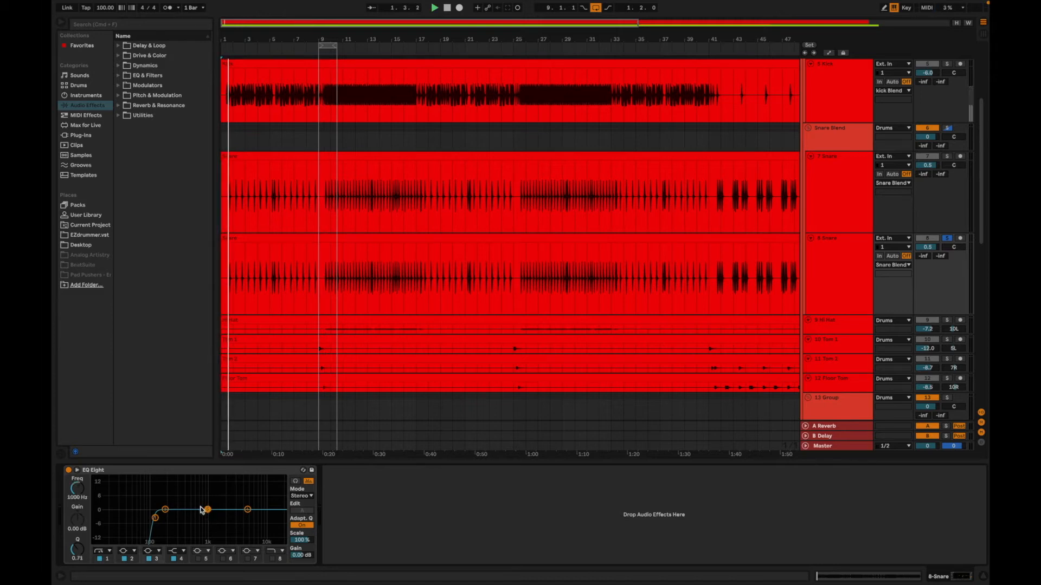
left_click_drag(208, 511, 208, 479)
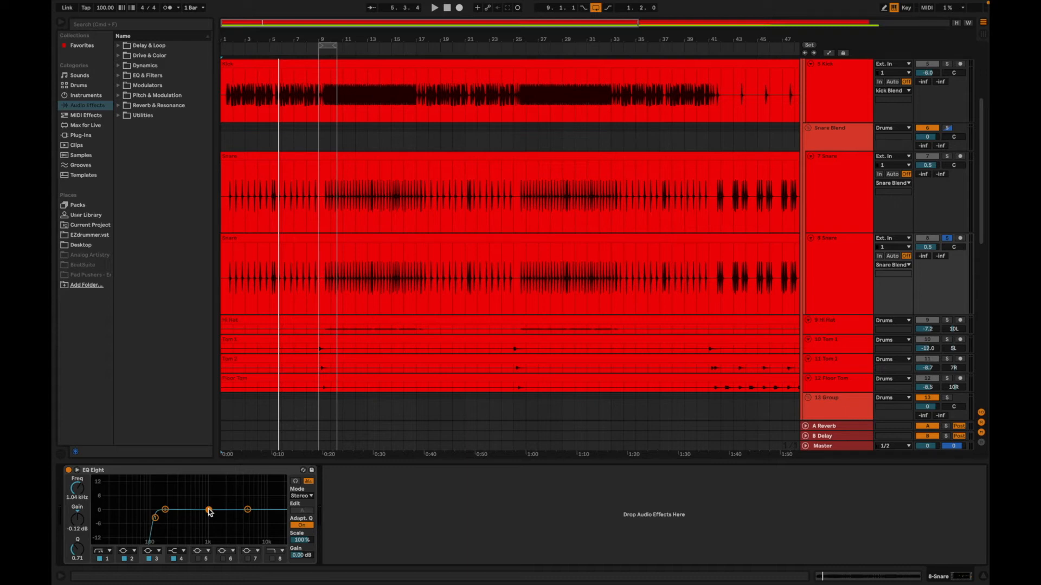
key("space")
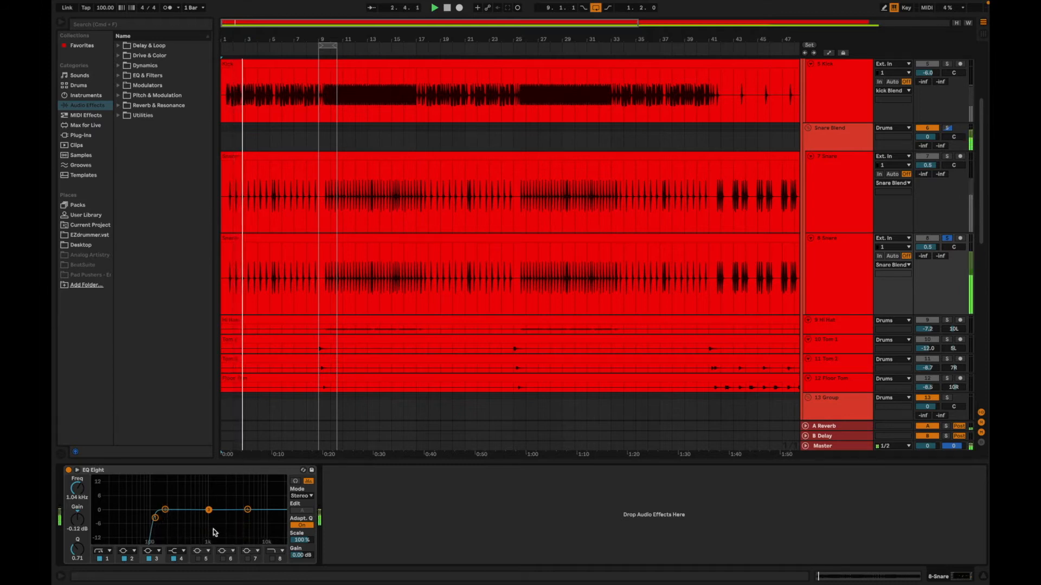
left_click_drag(209, 511, 208, 523)
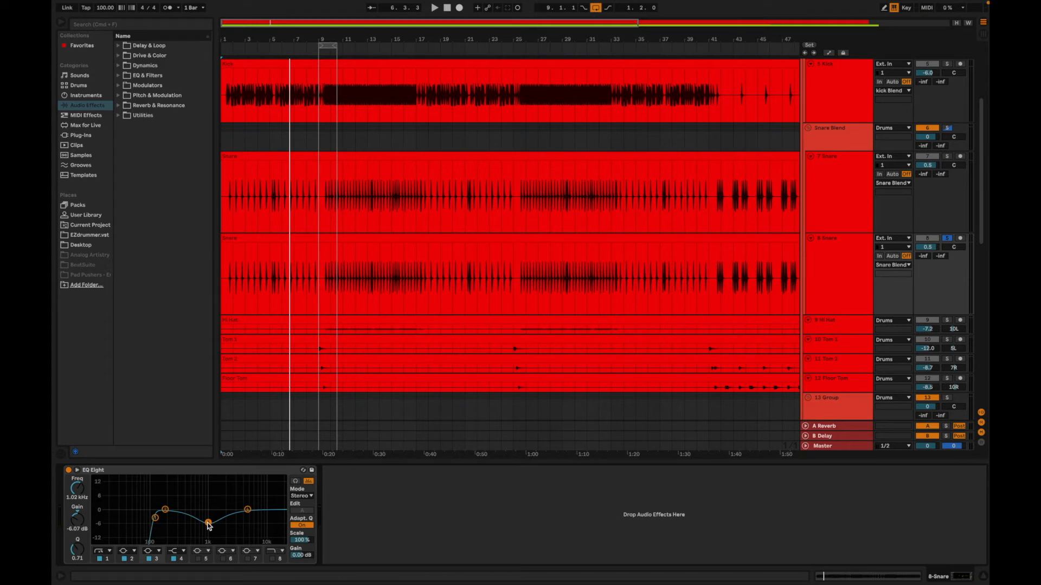
Try a gentler -3.35 dB cut at 1.02 kHz on 8 Snare during playback, and undo it.
key("space")
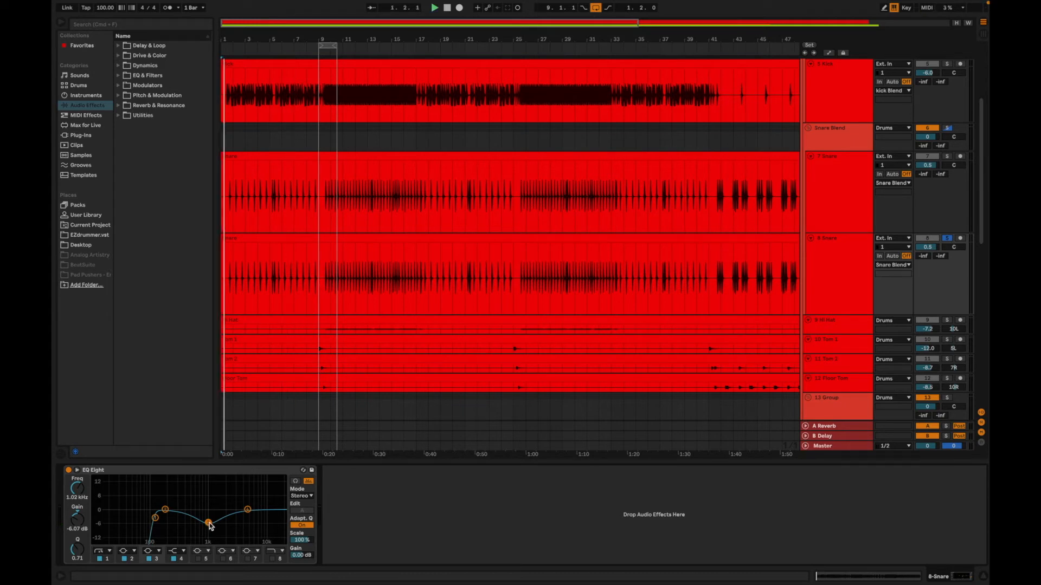
left_click_drag(210, 526, 211, 514)
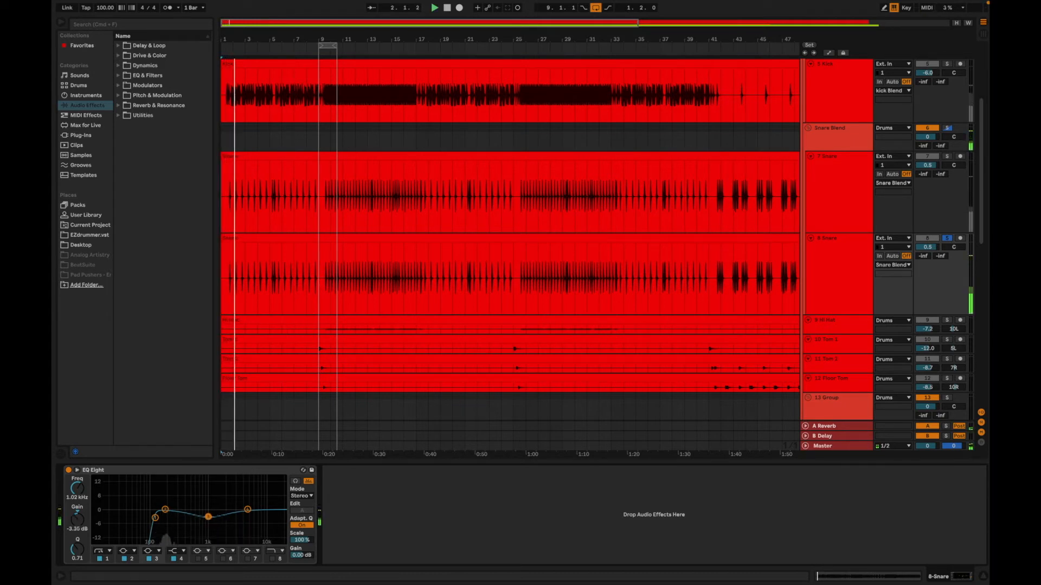
key("super+z")
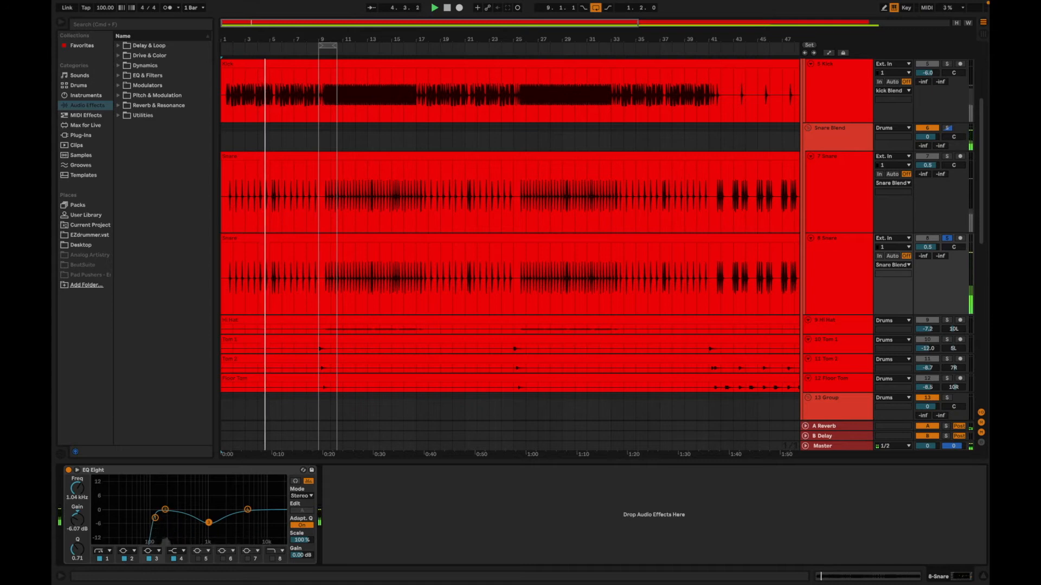
Narrow 8 Snare's 1.02 kHz bell band to a Q of 1.09 and deepen its cut to -7.07 dB.
left_click_drag(209, 522, 210, 525)
left_click_drag(82, 552, 83, 542)
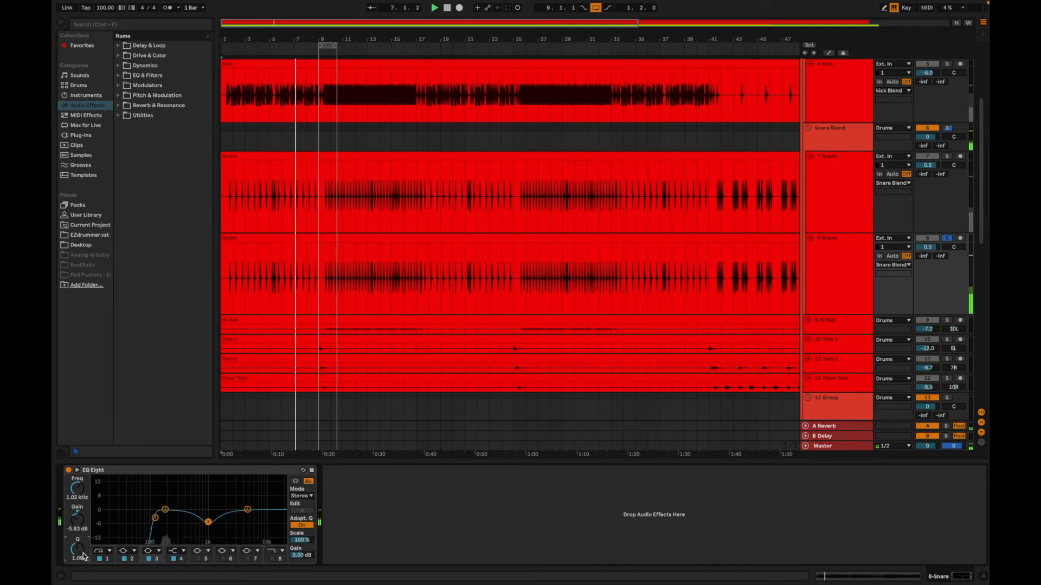
left_click_drag(209, 523, 212, 532)
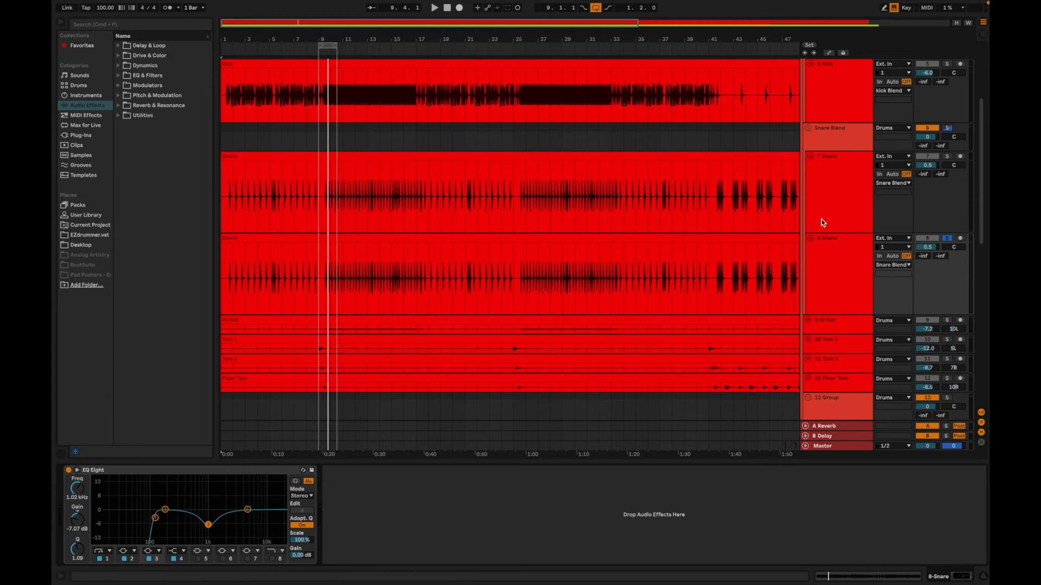
Solo the whole Snare Blend group and, during playback, pull 7 Snare's volume fully down and bring it back up to -11.1 dB.
left_click(947, 129)
key("space")
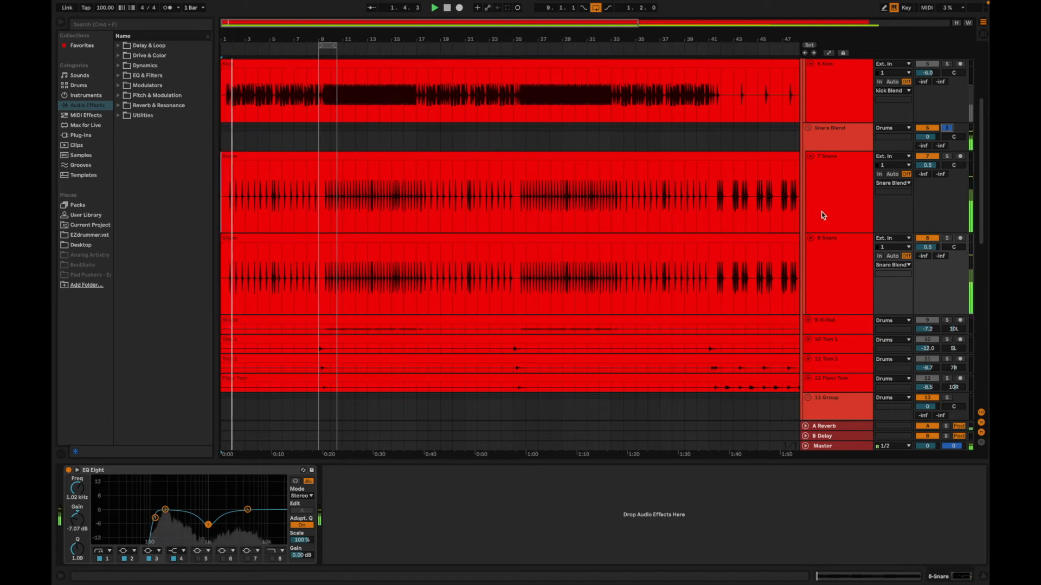
key("Tab")
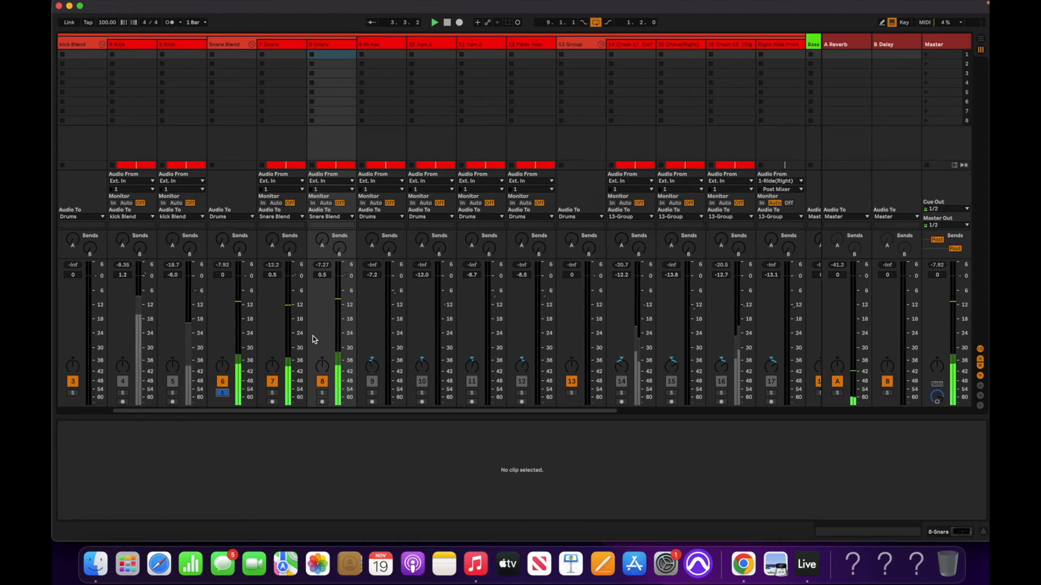
left_click_drag(294, 276, 295, 399)
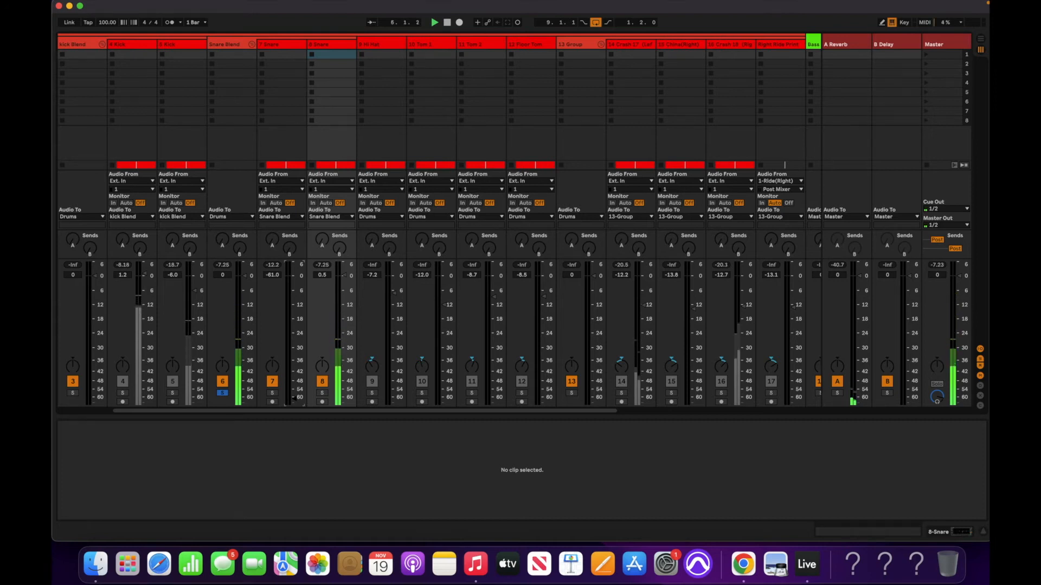
left_click_drag(294, 399, 295, 303)
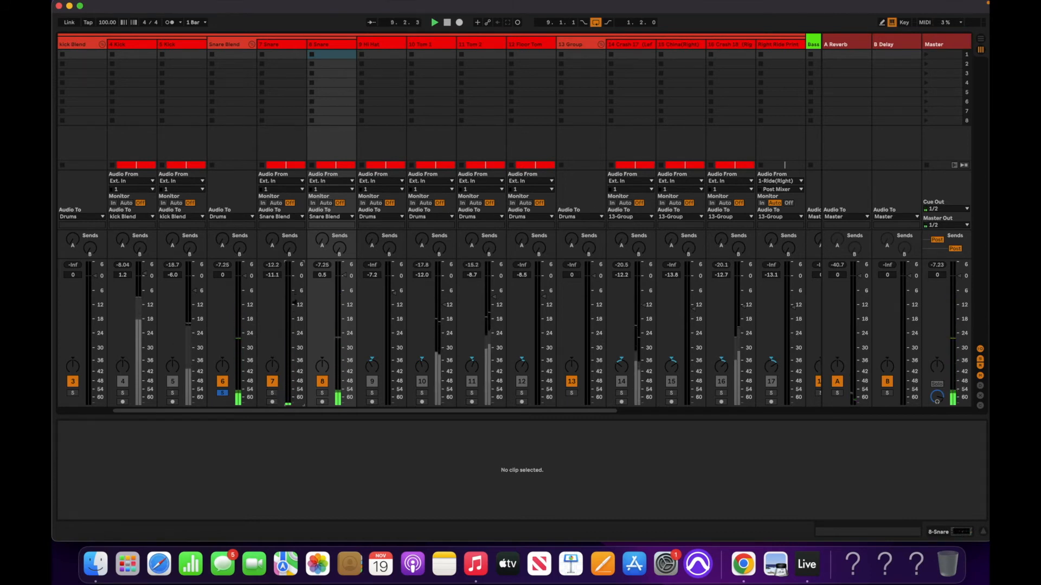
Replay the snare blend from the start and raise 7 Snare's volume to -9.0 dB.
key("space")
key("space")
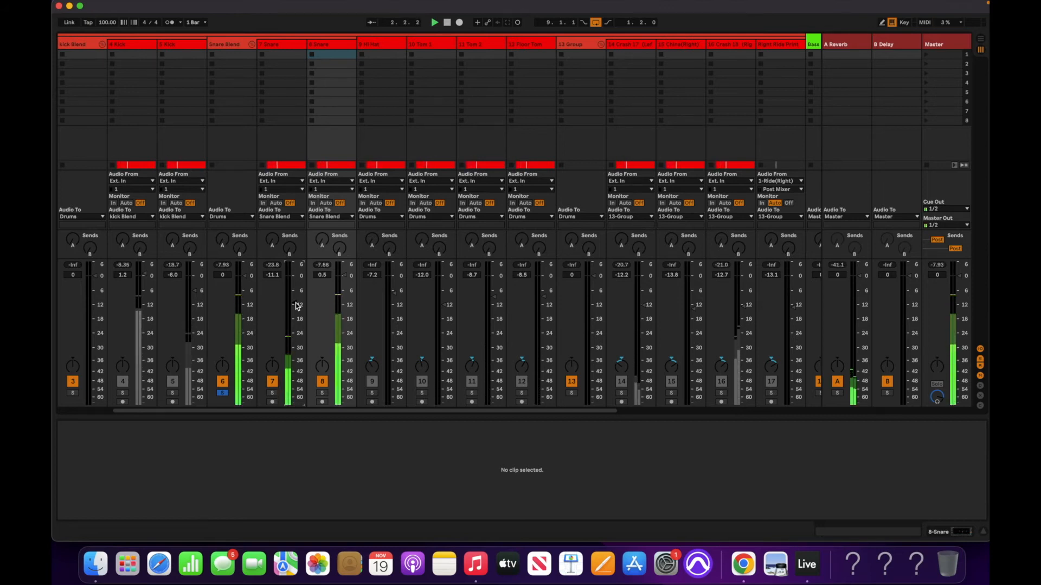
left_click_drag(295, 303, 295, 298)
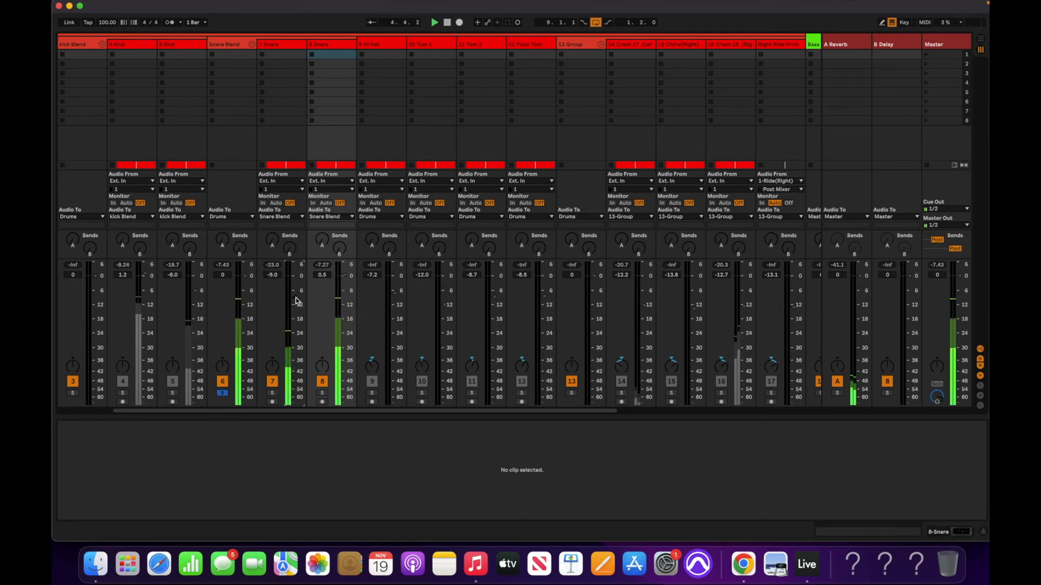
key("space")
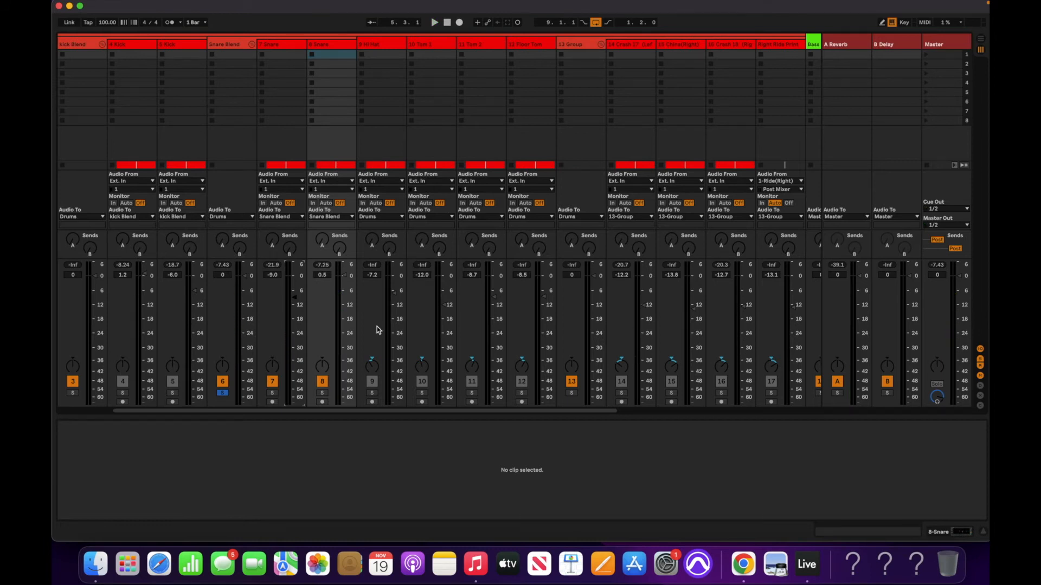
Return to the Arrangement, unsolo the Snare Blend group, and shrink the 7 Snare and 8 Snare lanes to minimum height.
key("Tab")
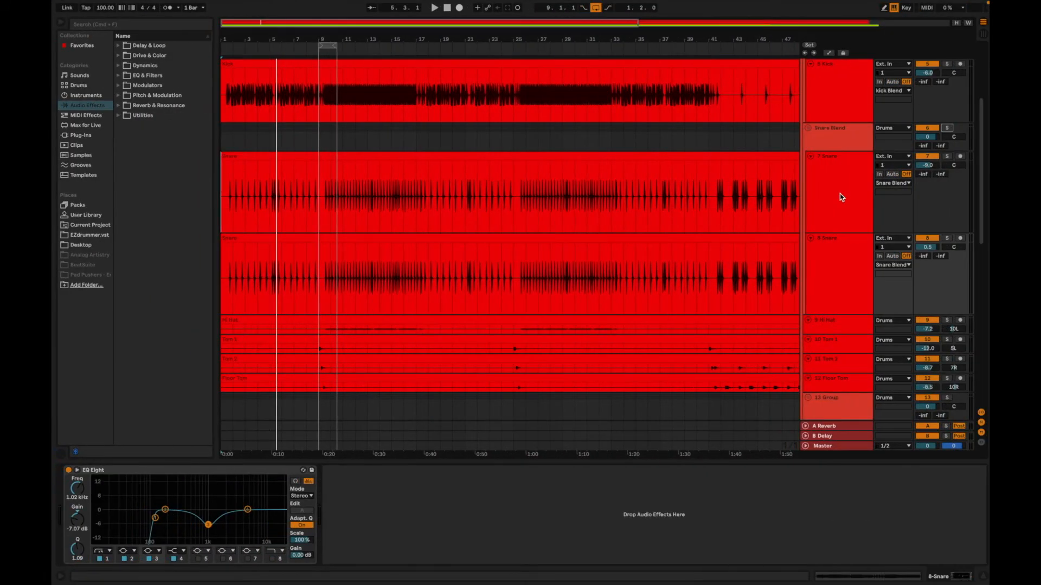
left_click(840, 195)
left_click(840, 264)
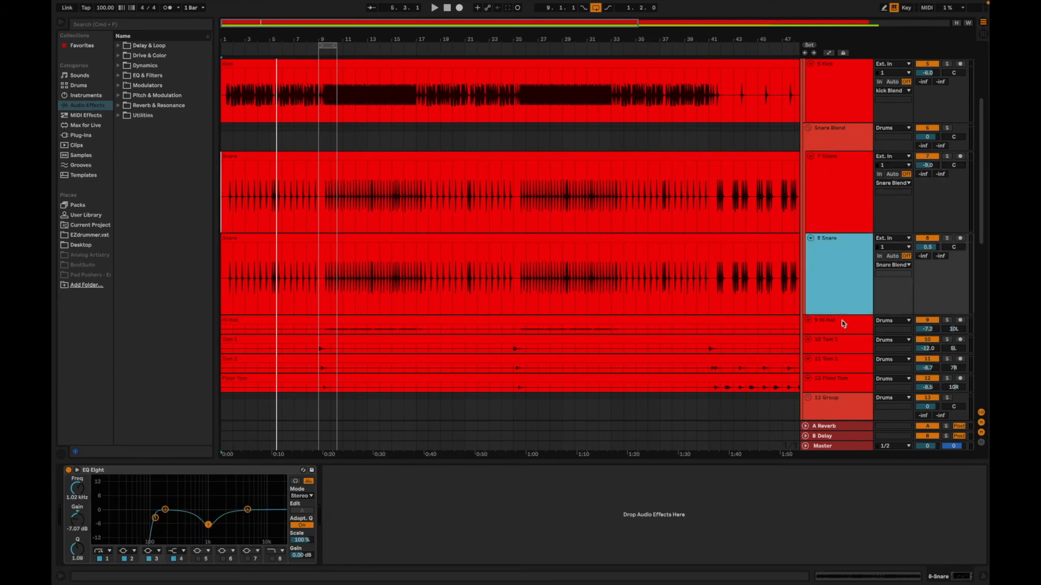
left_click(835, 231, "shift")
left_click_drag(838, 233, 839, 175)
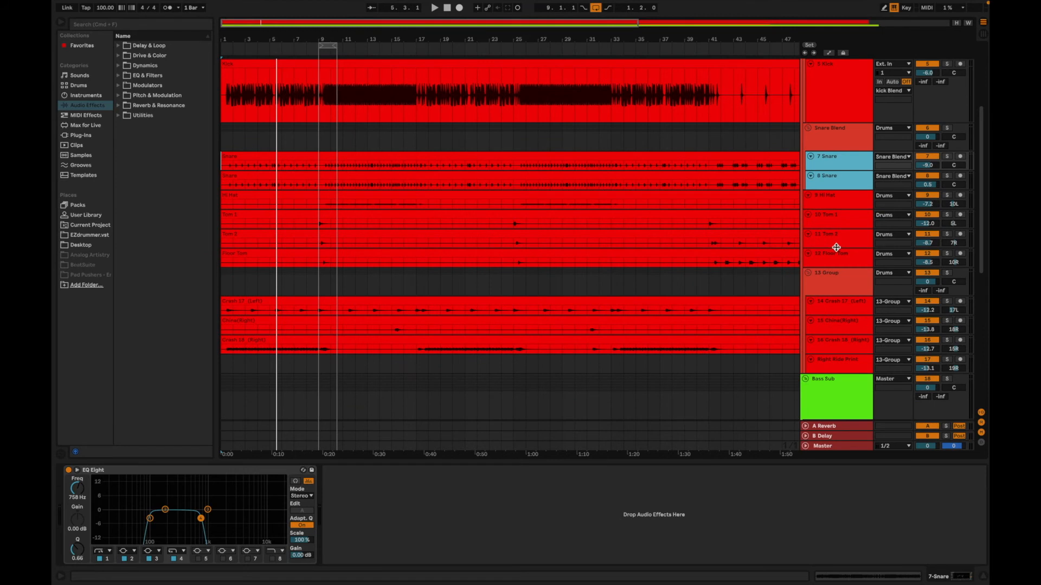
Select 4 Kick and 5 Kick together and shrink both lanes to minimum height.
scroll(836, 242, "down", 1)
scroll(836, 241, "up", 4)
left_click(836, 188)
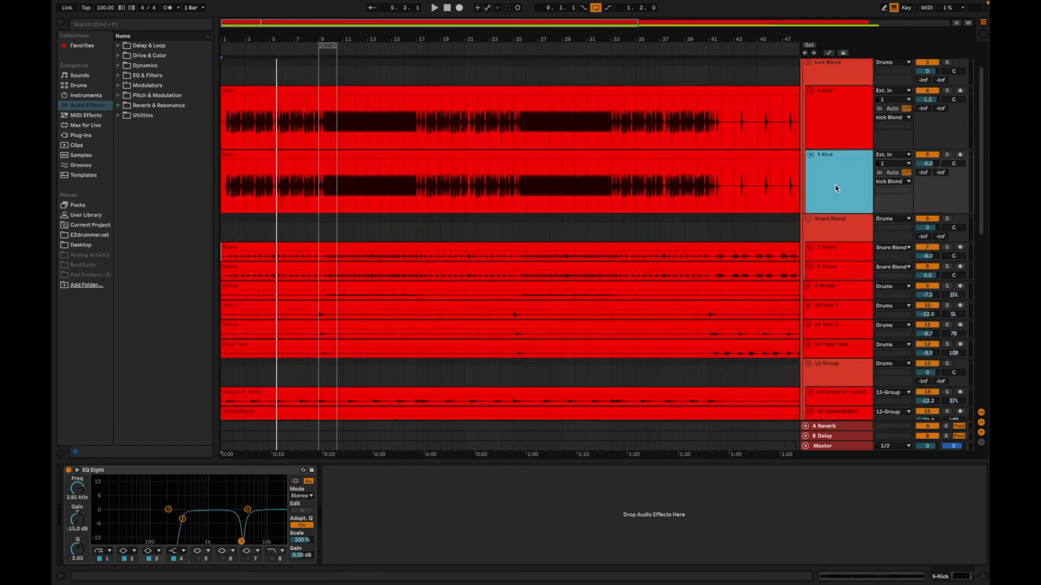
left_click(833, 139, "shift")
left_click_drag(833, 150, 831, 105)
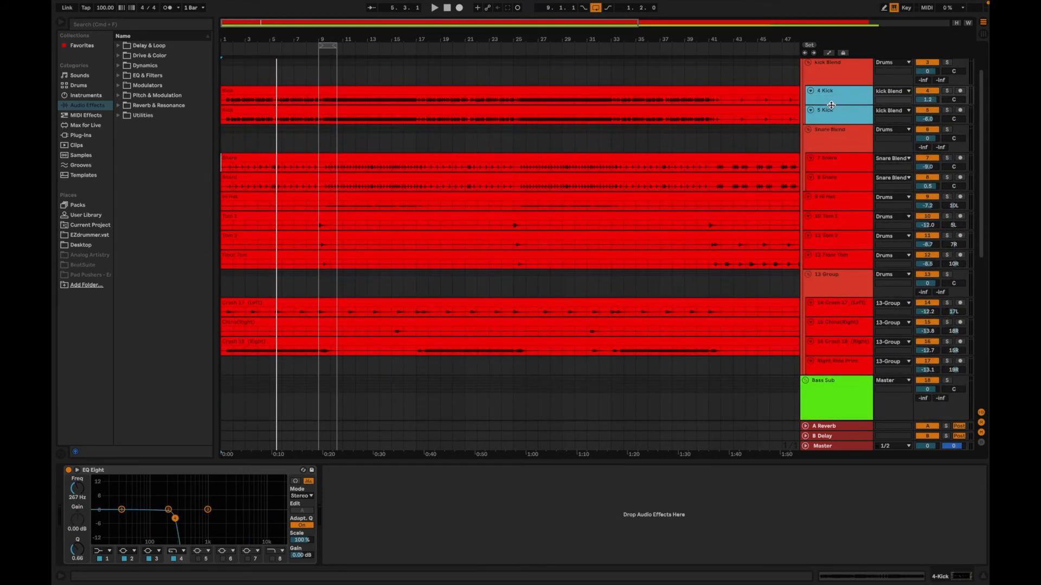
Check the drum levels in the mixer and solo the Drums group in the Arrangement.
key("ctrl+Left")
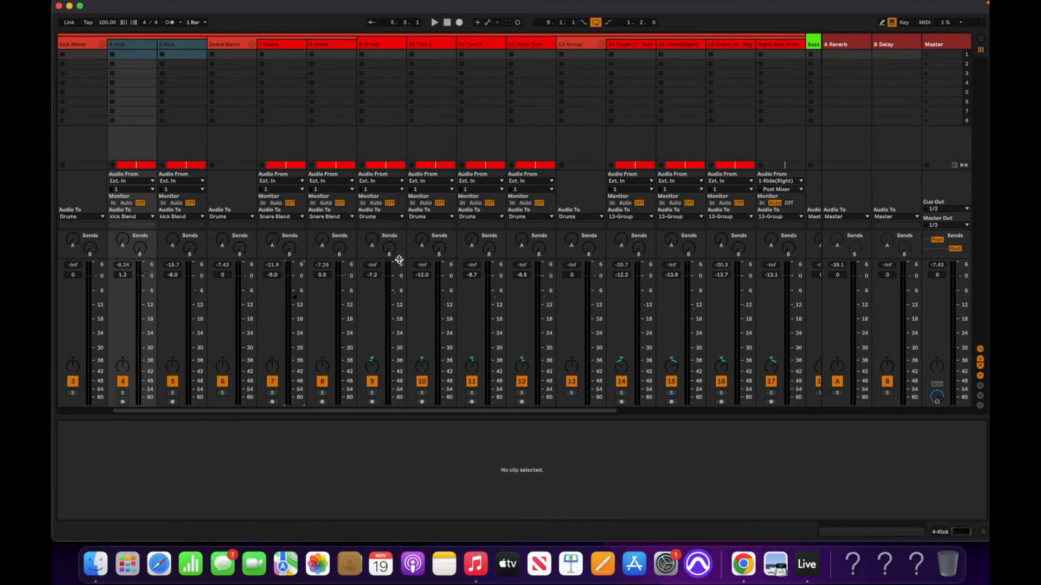
key("ctrl+Right")
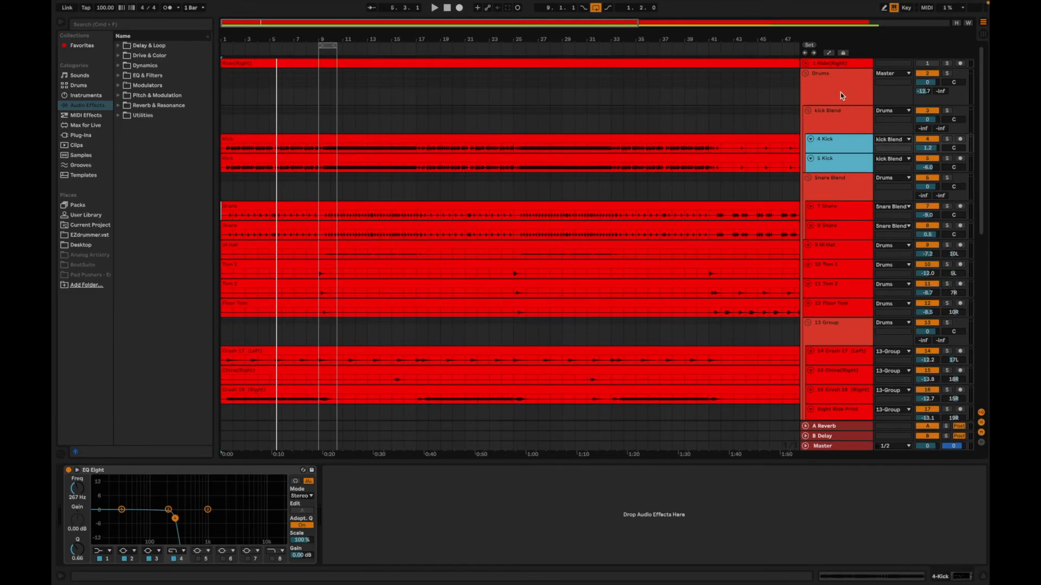
left_click(951, 73)
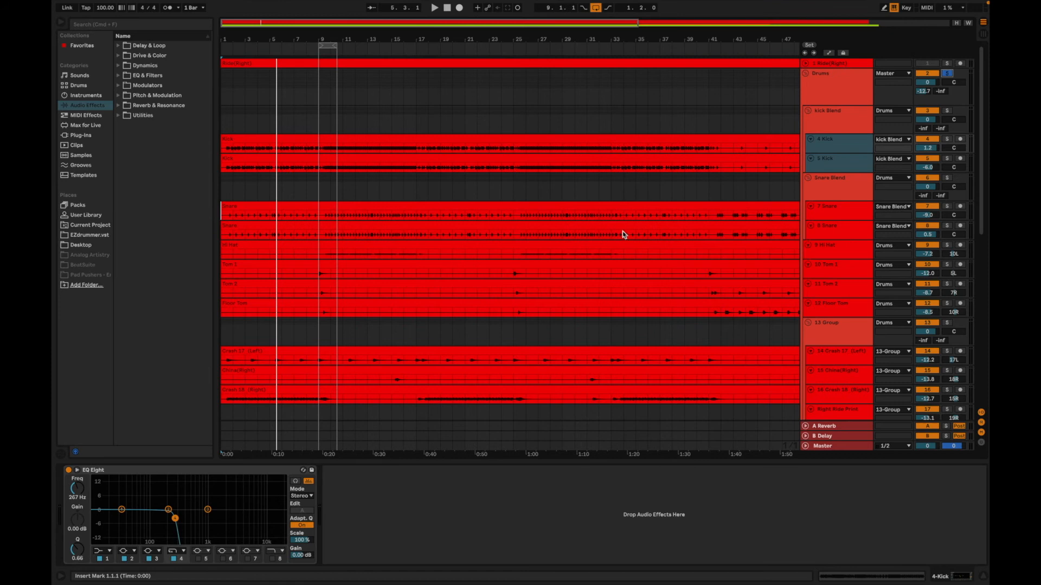
Review the mixer levels across all drum, bass and guitar tracks, and play the soloed drums from the start.
key("ctrl+Left")
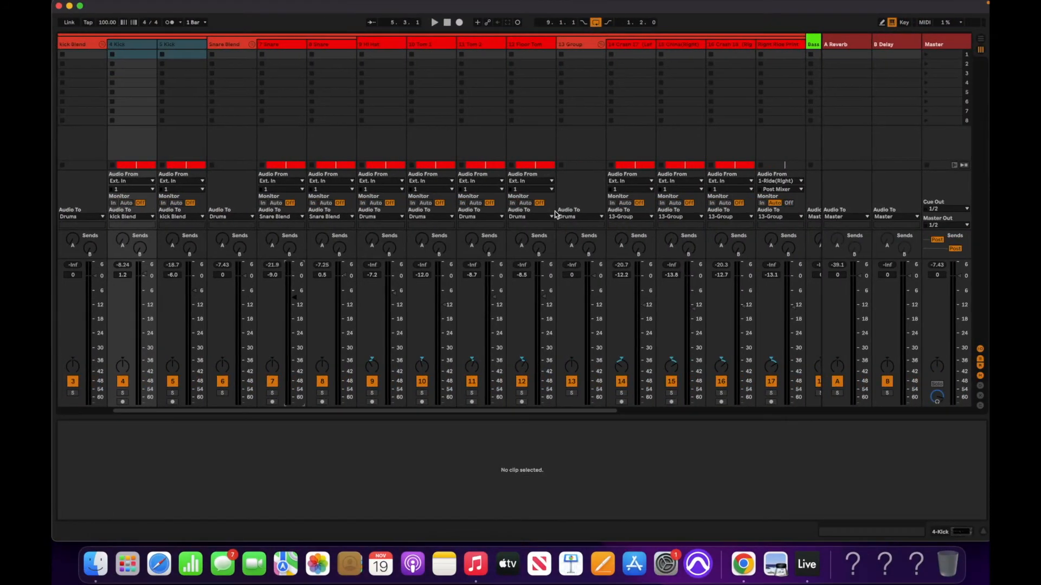
scroll(555, 214, "right", 10)
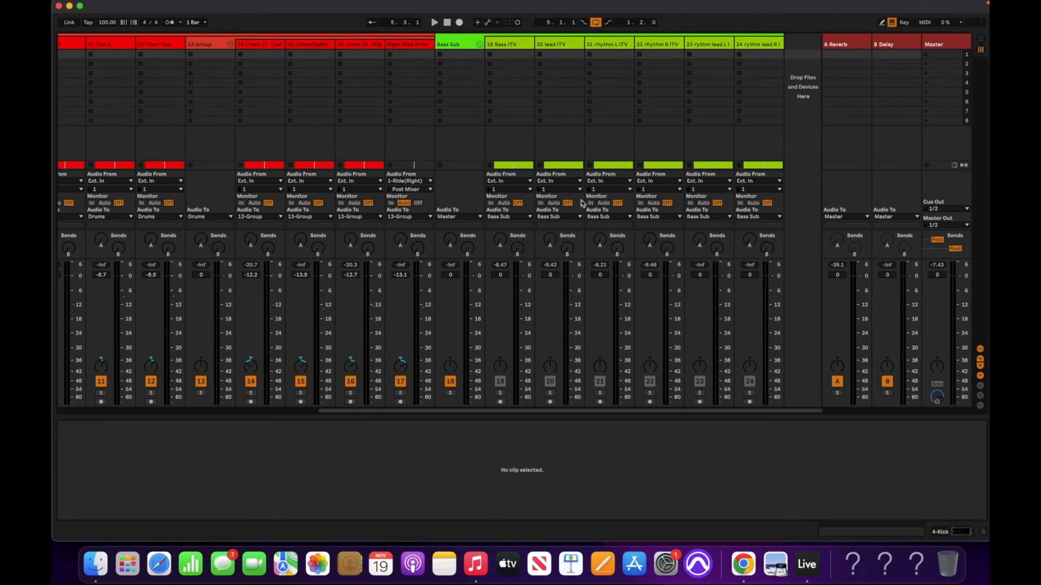
scroll(582, 203, "left", 10)
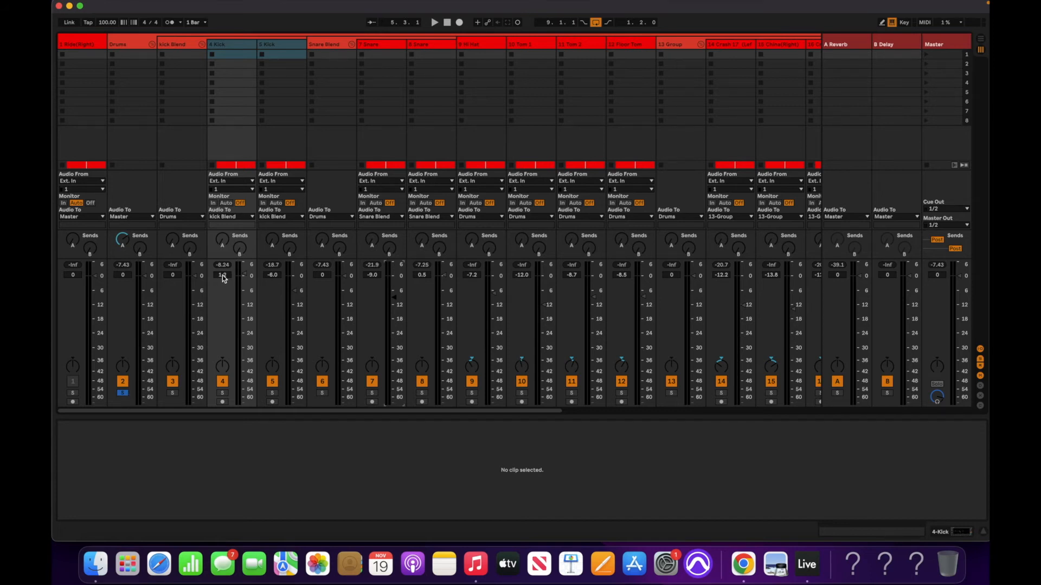
key("ctrl+Right")
key("space")
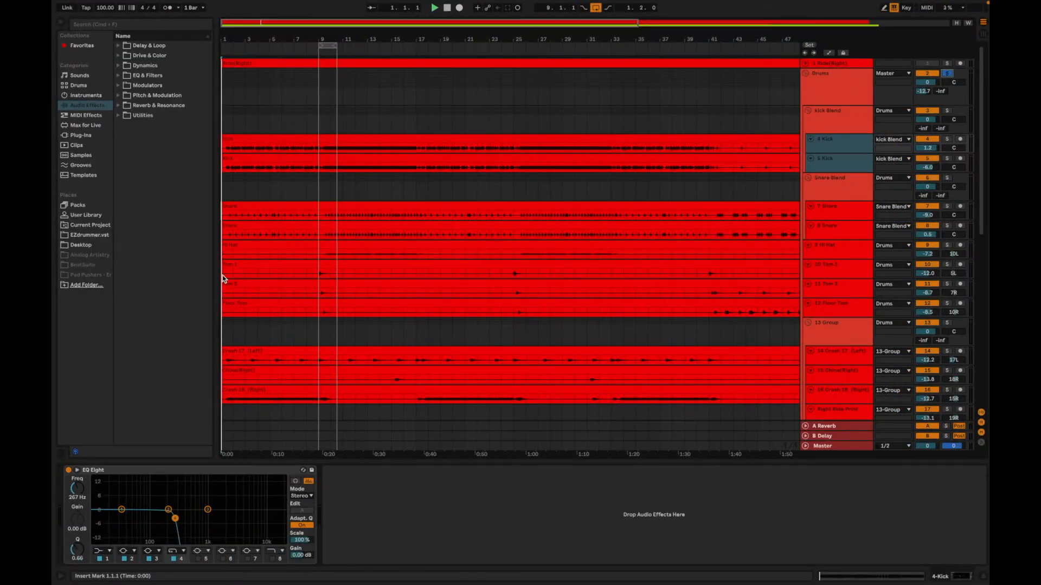
While the drums play in the mixer, lower the kick Blend group to -1.3 dB and the Snare Blend group to -0.6 dB.
key("ctrl+Left")
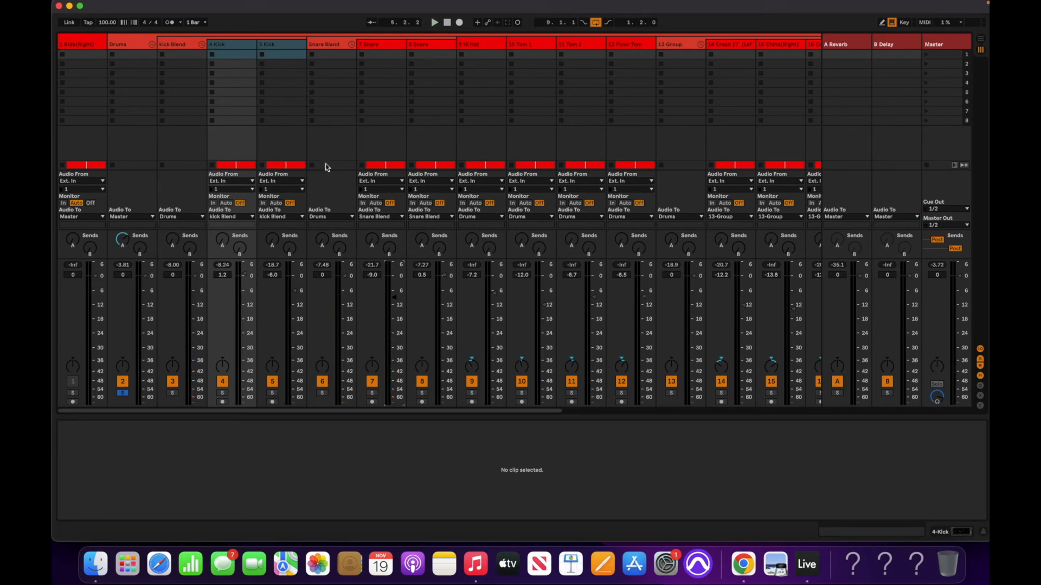
key("space")
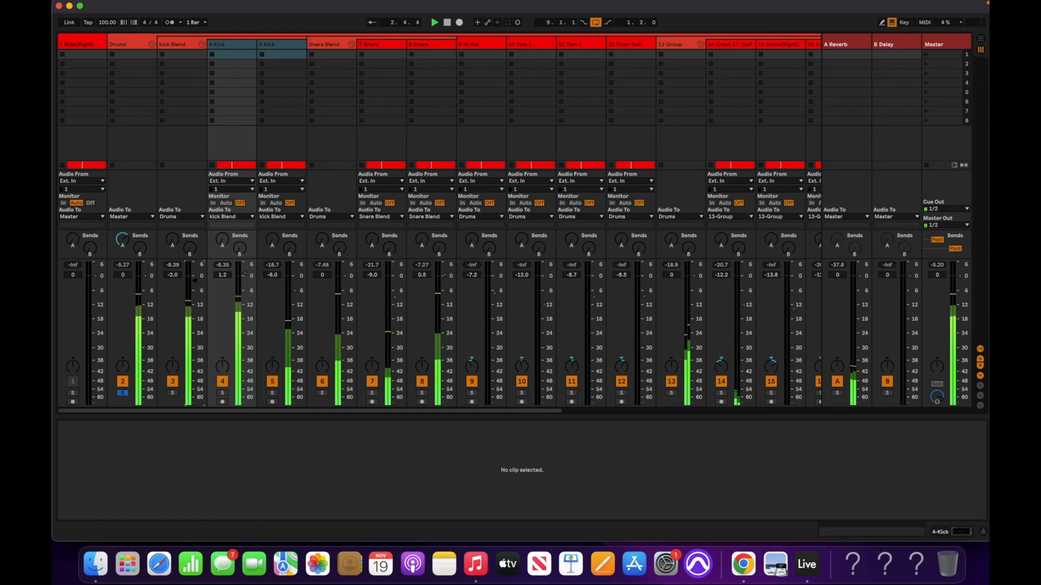
left_click_drag(195, 281, 196, 279)
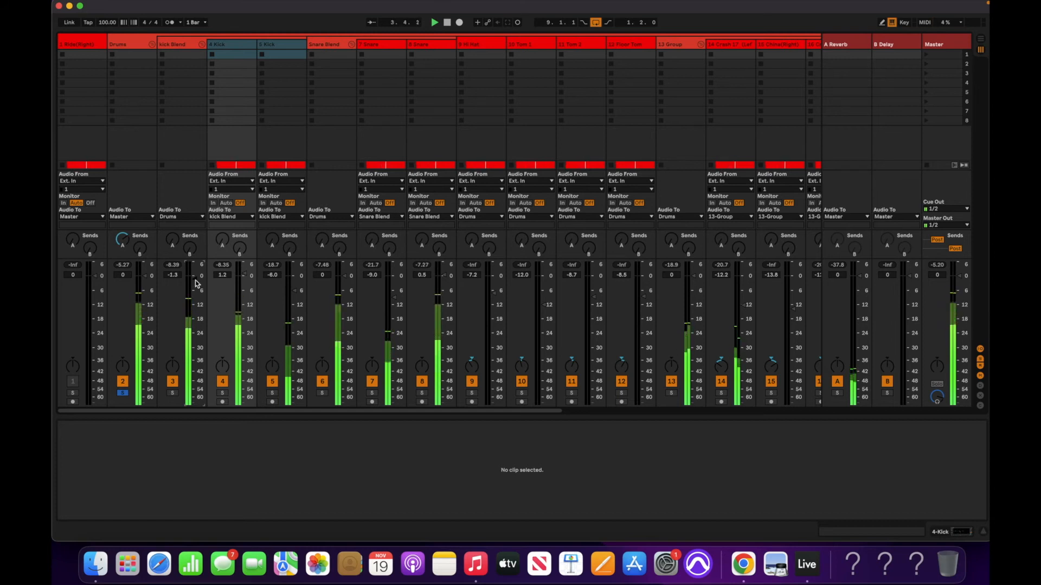
left_click_drag(347, 276, 347, 279)
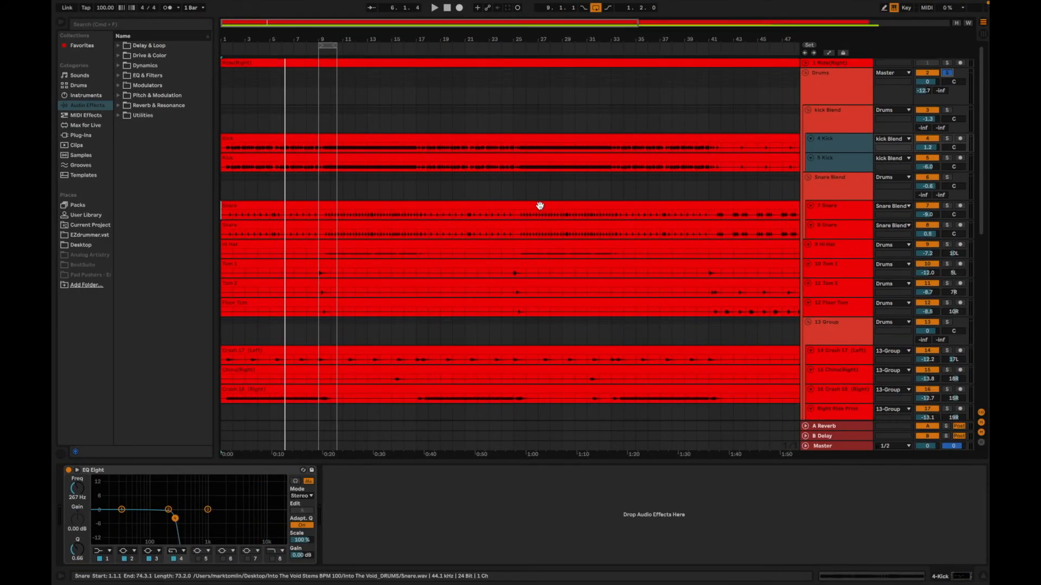
Fold the Drums group in the Arrangement, and solo and play 19 Bass ITV from the start.
left_click(835, 90)
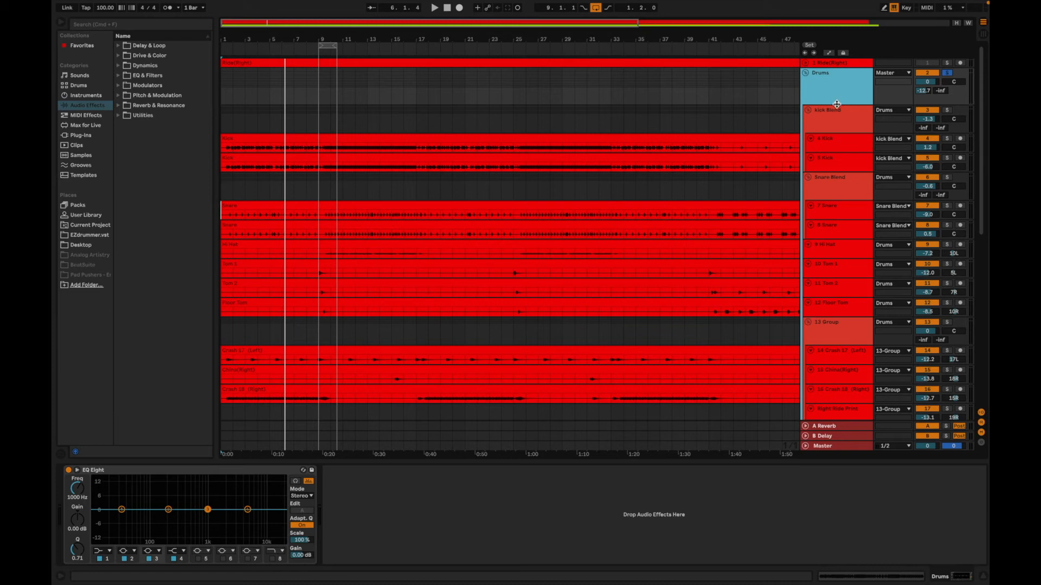
key("u")
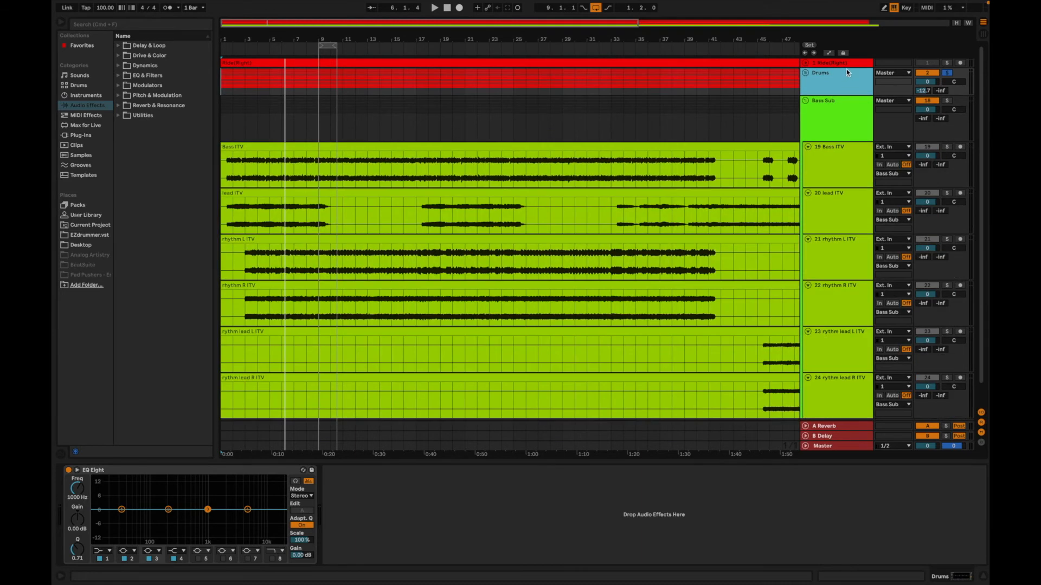
left_click(843, 138)
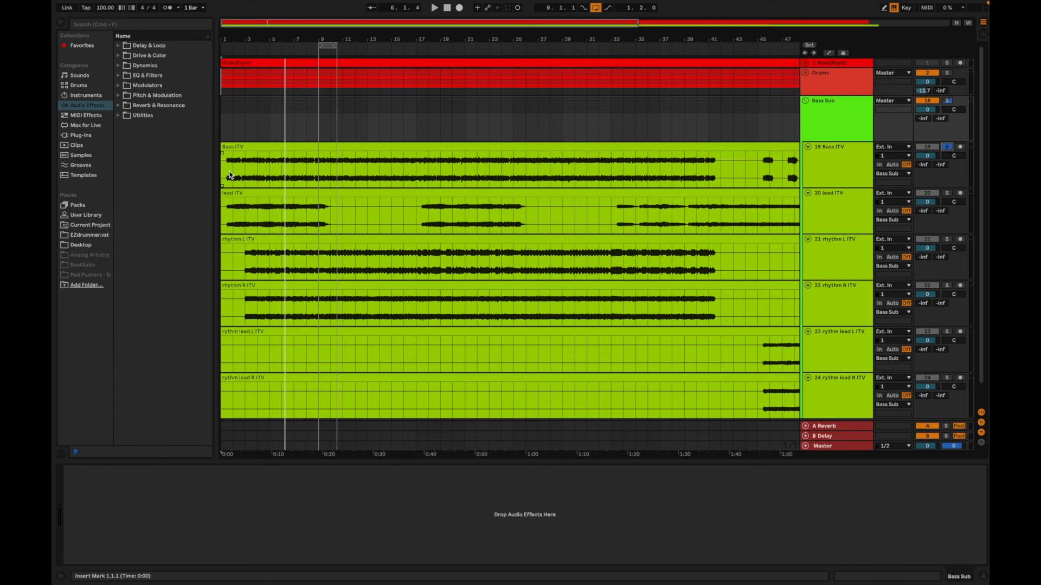
key("space")
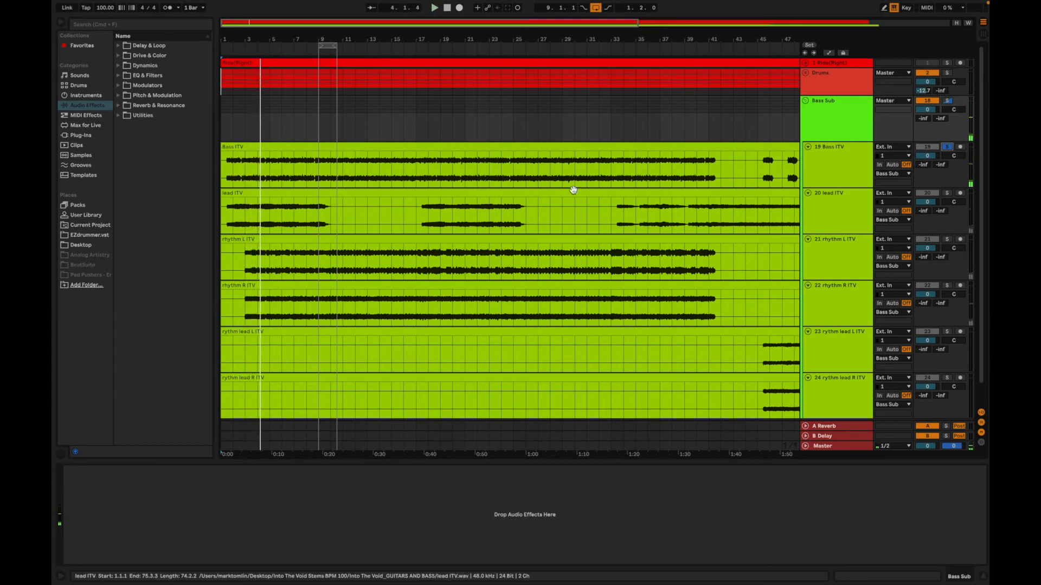
Solo the 20 lead ITV track and play it from the start.
left_click(854, 217)
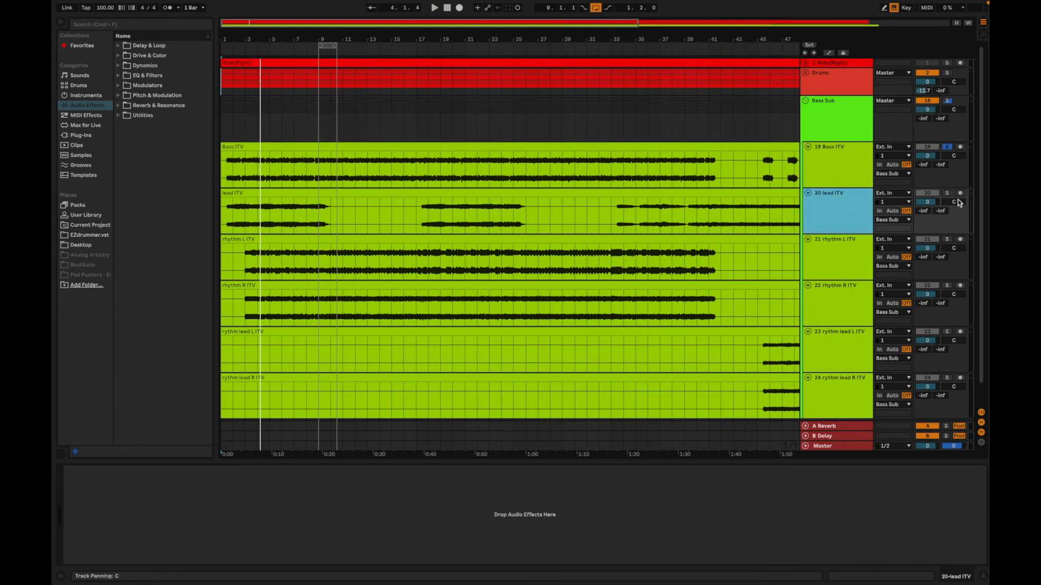
left_click(949, 194)
key("space")
key("space")
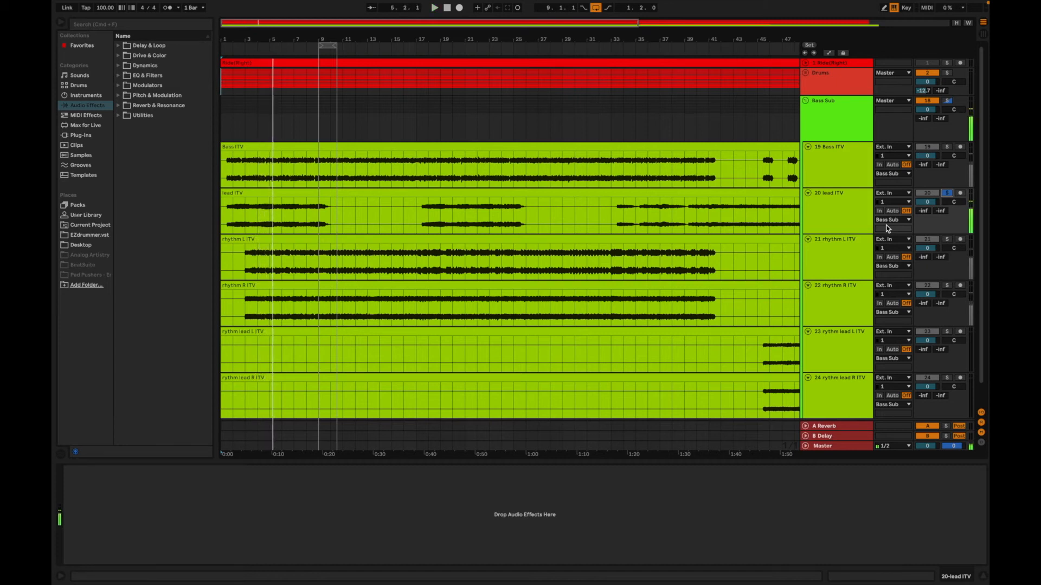
Audition 21 rhythm L ITV and 22 rhythm R ITV from bar 3, soloing each in turn.
left_click(948, 240)
left_click(249, 271)
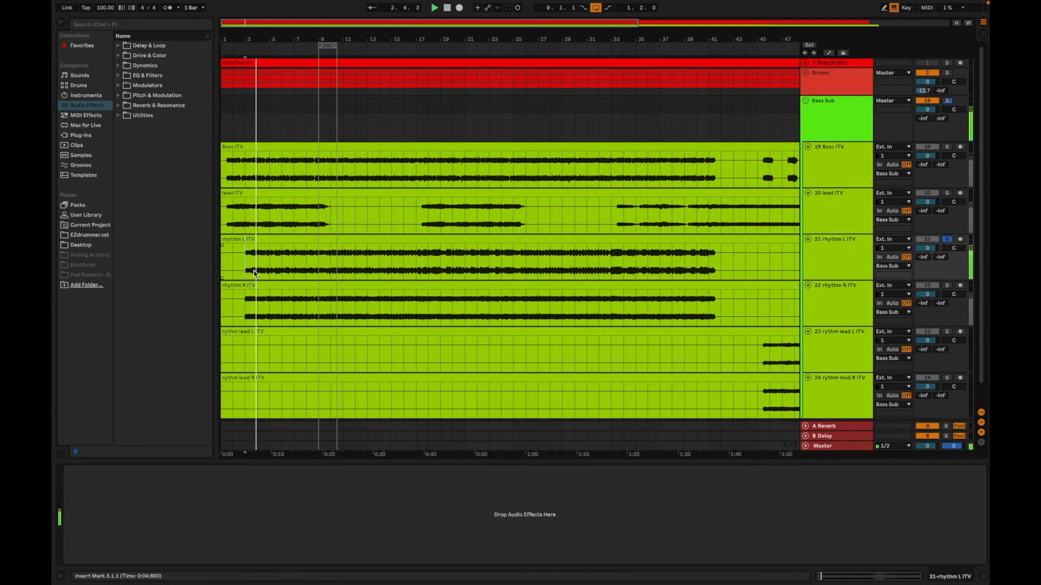
left_click(246, 310)
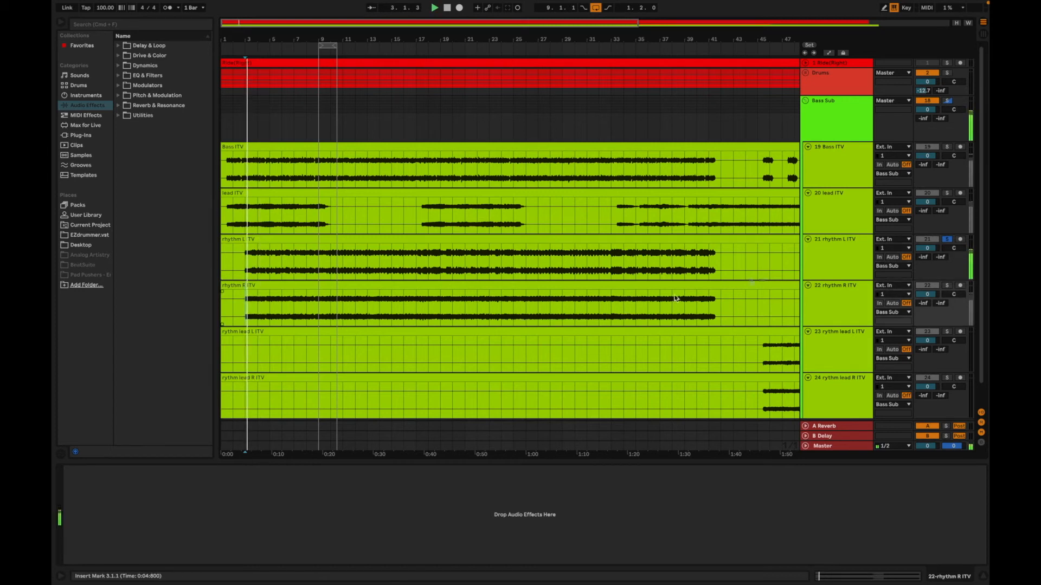
left_click(948, 287)
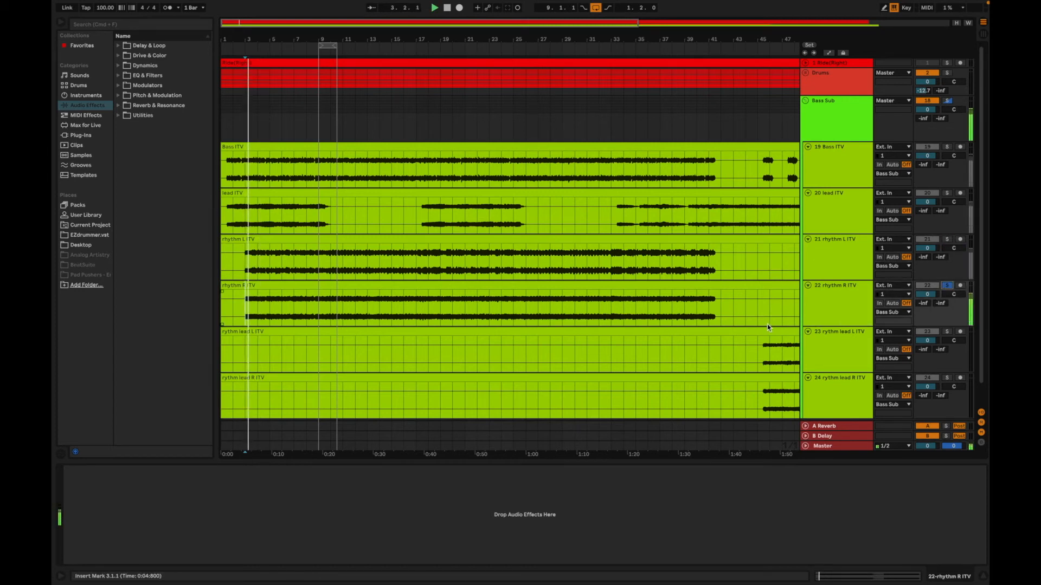
Audition 23 rythm lead L ITV and 24 rythm lead R ITV from bar 45, soloing each in turn.
left_click(759, 362)
left_click(948, 331)
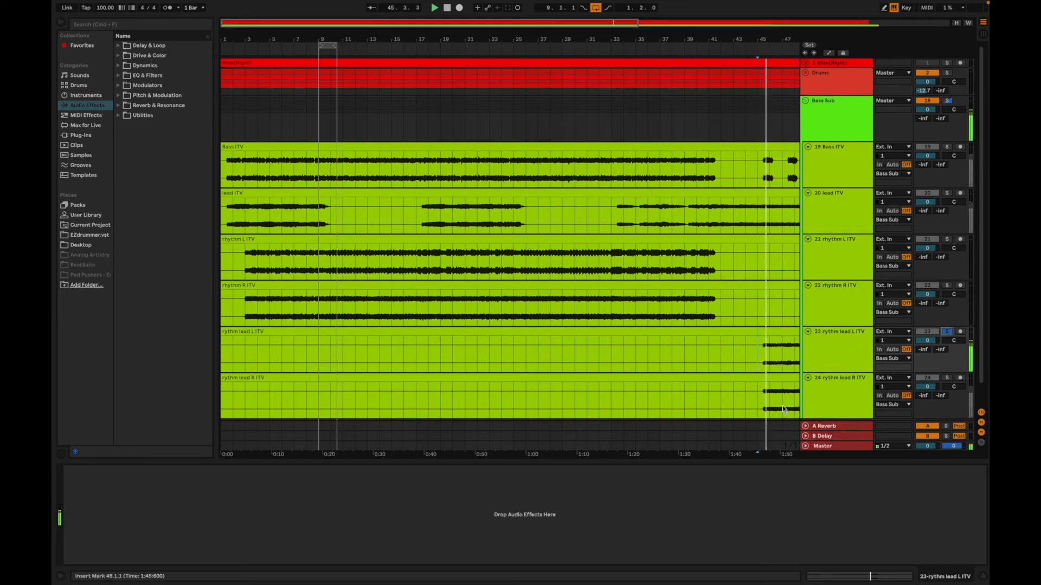
key("space")
left_click(762, 406)
left_click(947, 379)
key("space")
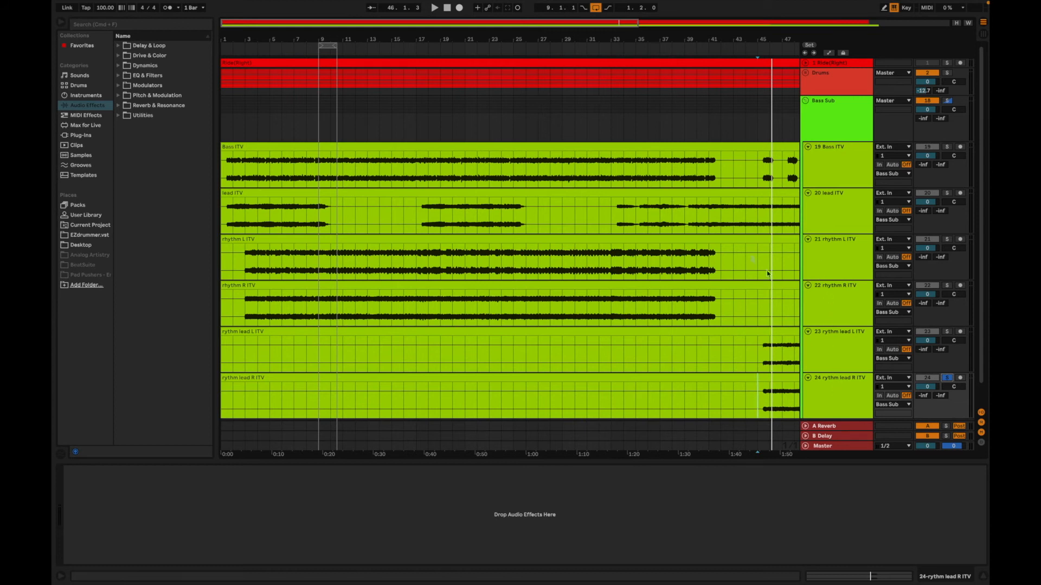
Select tracks 20 lead ITV through 24 rythm lead R ITV and move them out of the Bass Sub group.
left_click(841, 206)
left_click(848, 412, "shift")
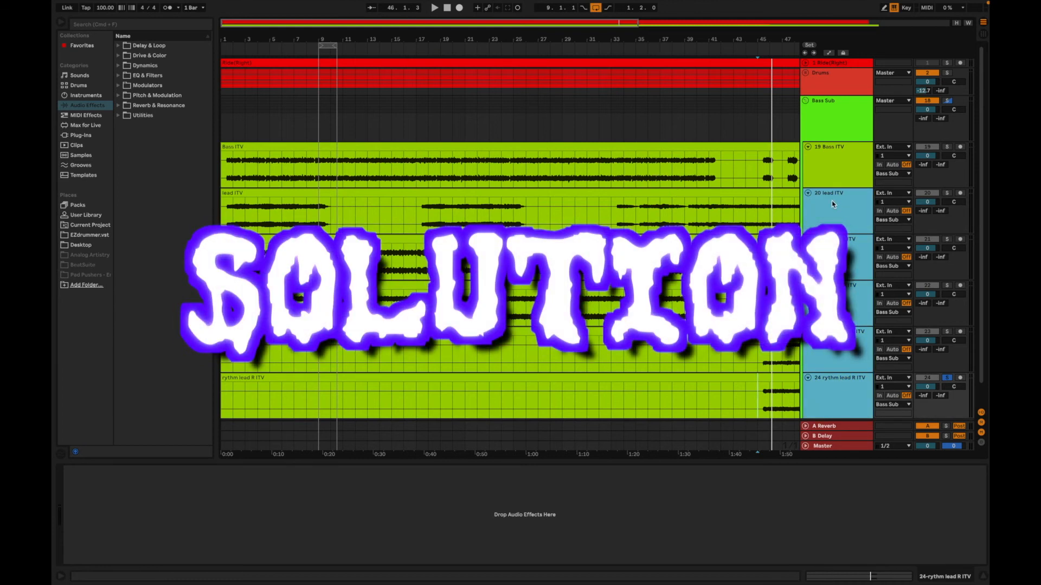
left_click_drag(847, 412, 848, 416)
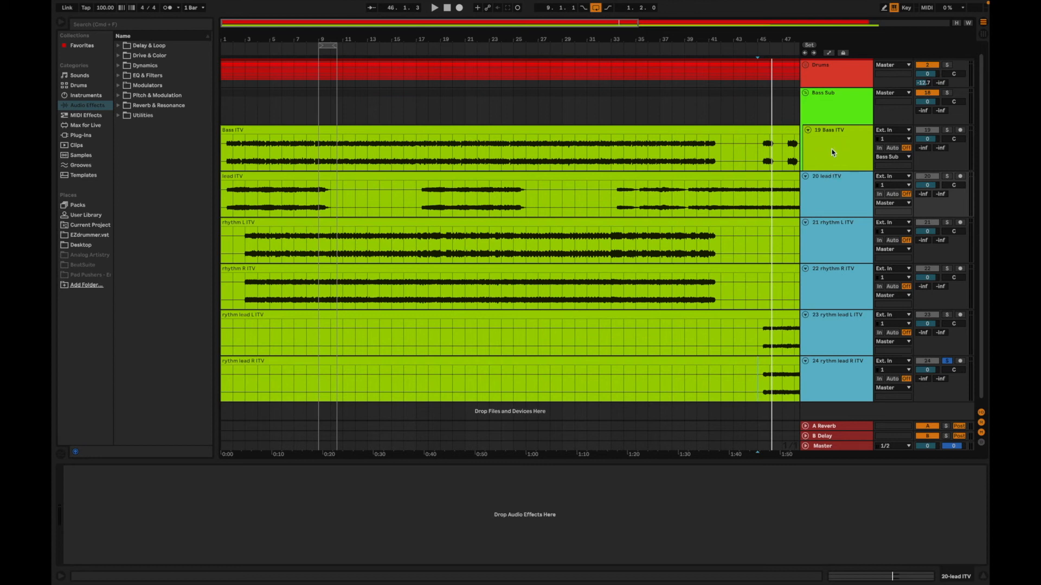
Color the five guitar tracks, 20 lead ITV through 24 rythm lead R ITV, and their clips orange.
right_click(834, 203)
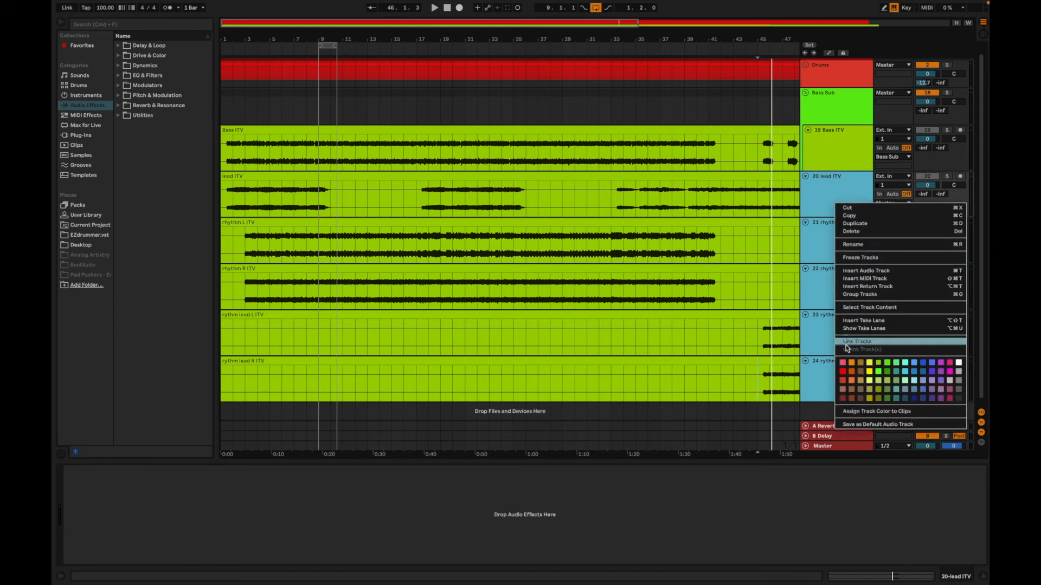
left_click(850, 362)
left_click(653, 185)
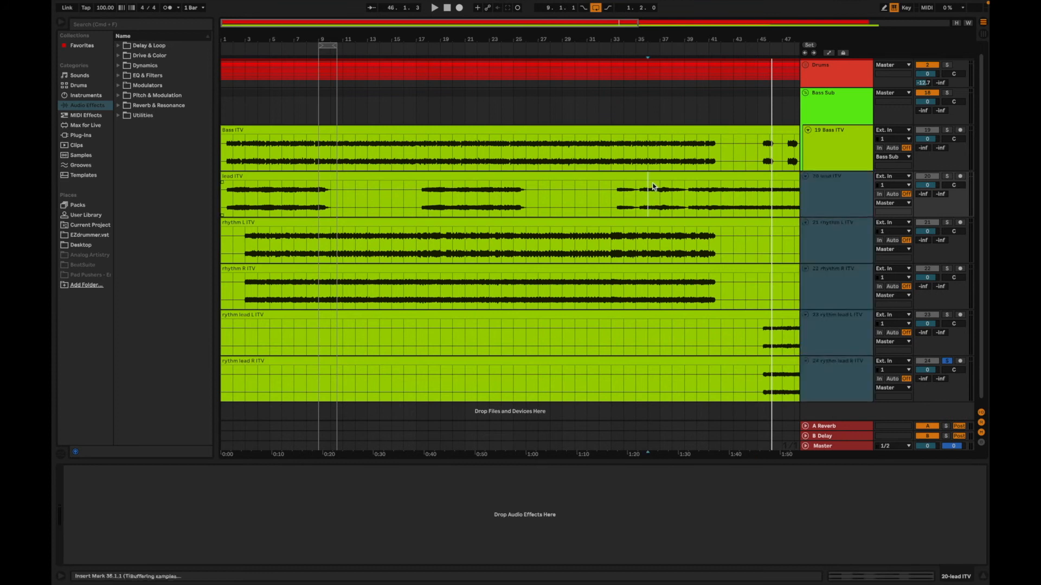
left_click(652, 187)
left_click(696, 359, "shift")
right_click(697, 362)
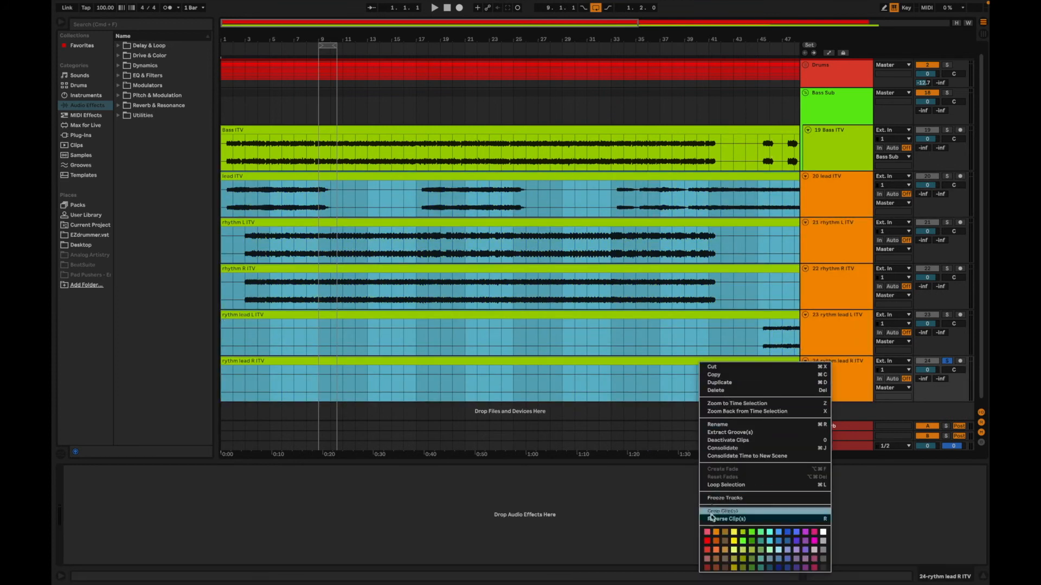
left_click(716, 532)
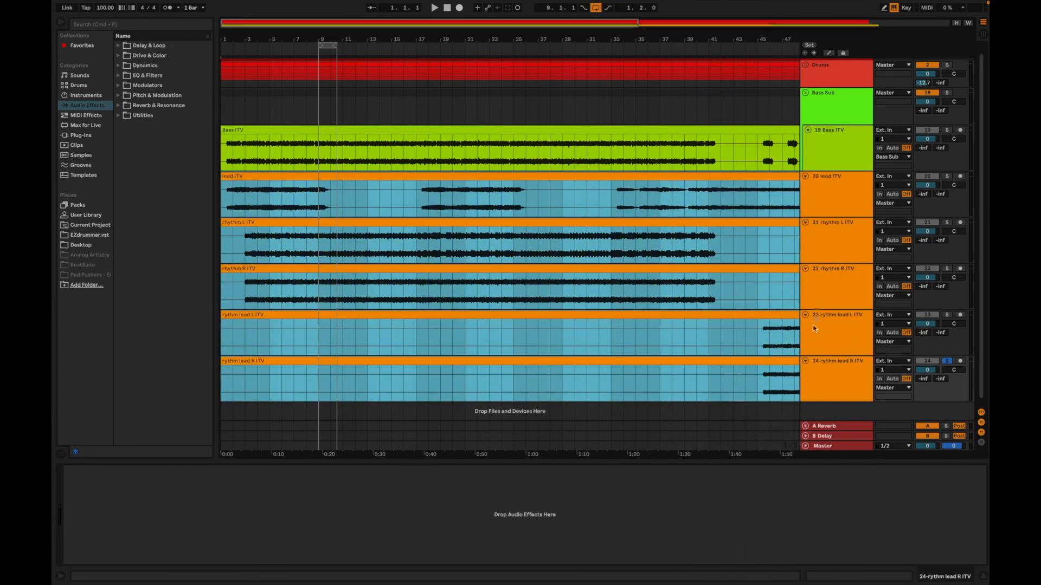
Group the five orange guitar tracks together.
left_click(820, 209)
left_click(833, 398)
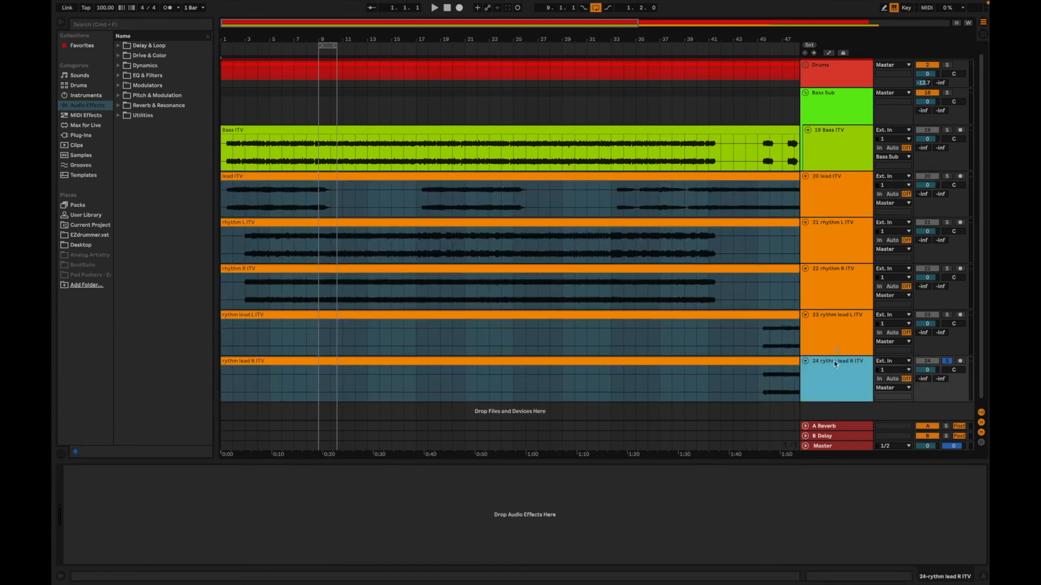
left_click(833, 201, "shift")
right_click(833, 201)
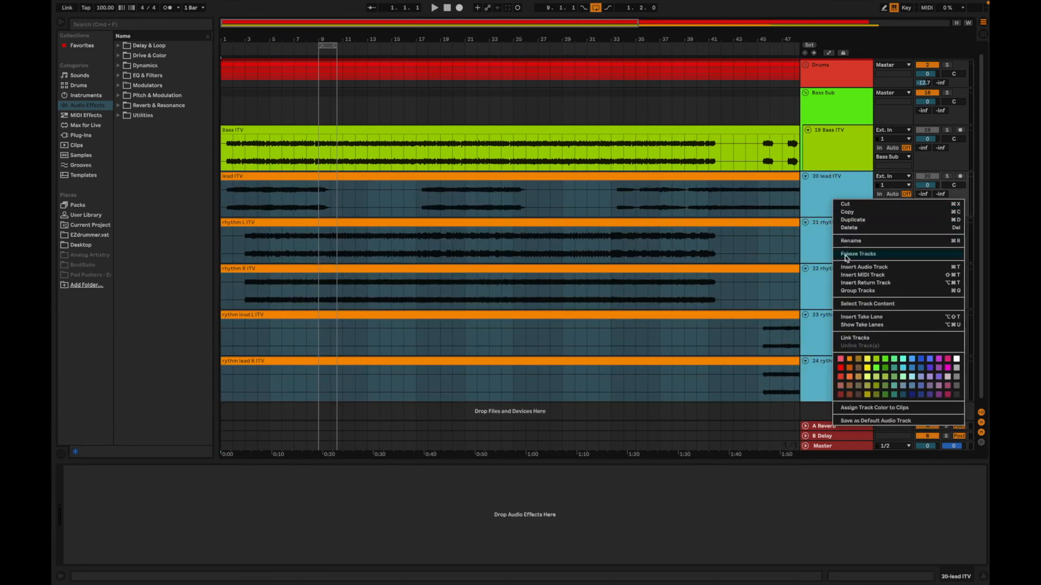
left_click(856, 290)
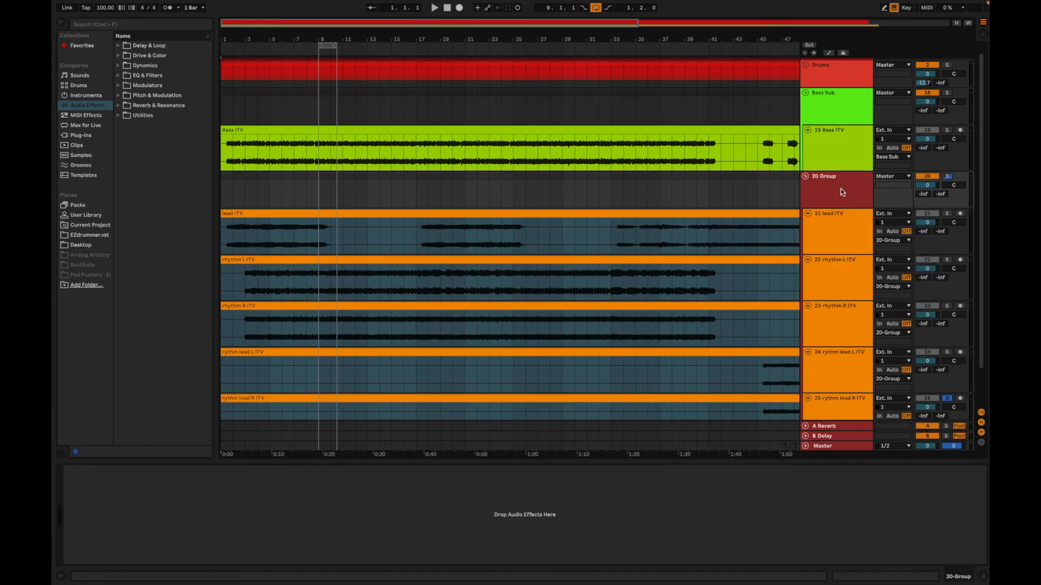
Rename the new guitar group Guitar Sub and color it dark orange.
right_click(842, 191)
left_click(851, 227)
type("Guitar")
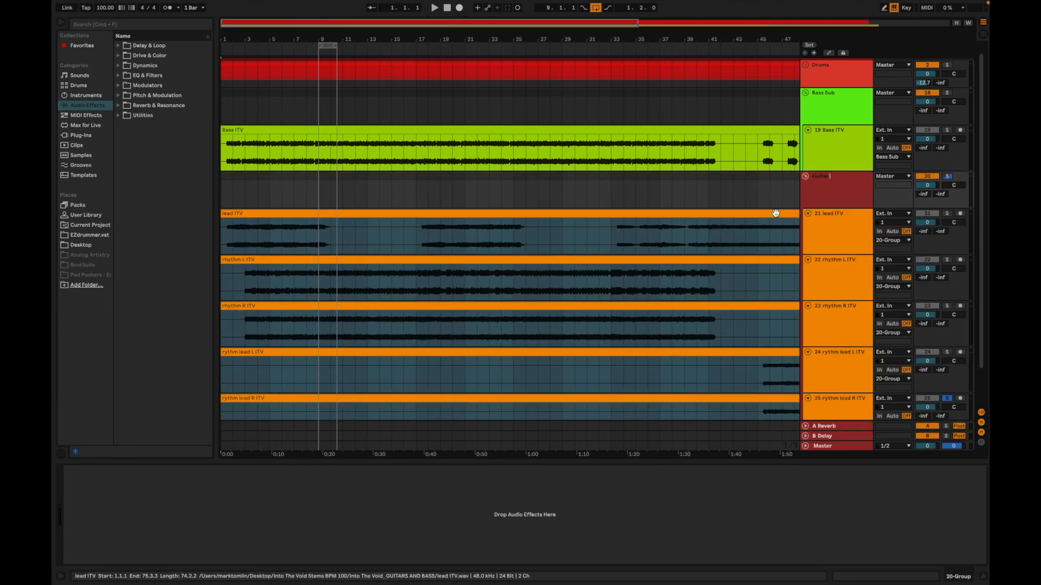
type(" Sub")
key("Return")
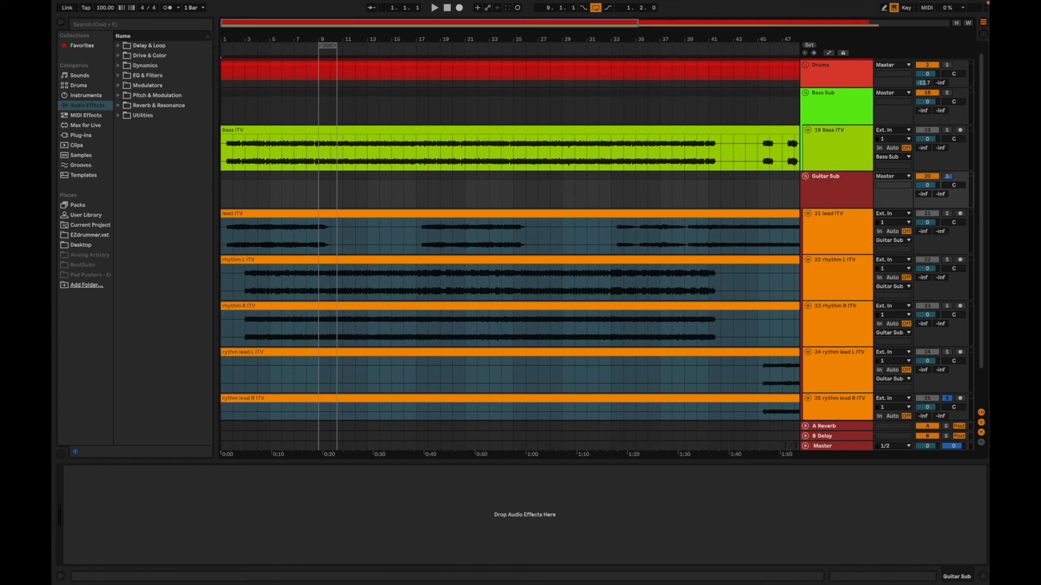
right_click(830, 189)
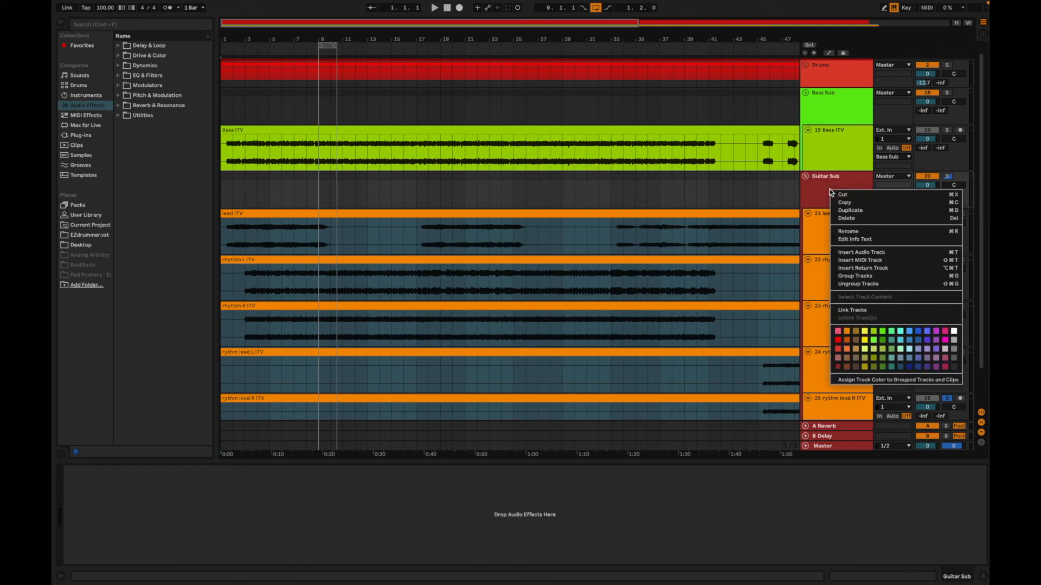
left_click(856, 335)
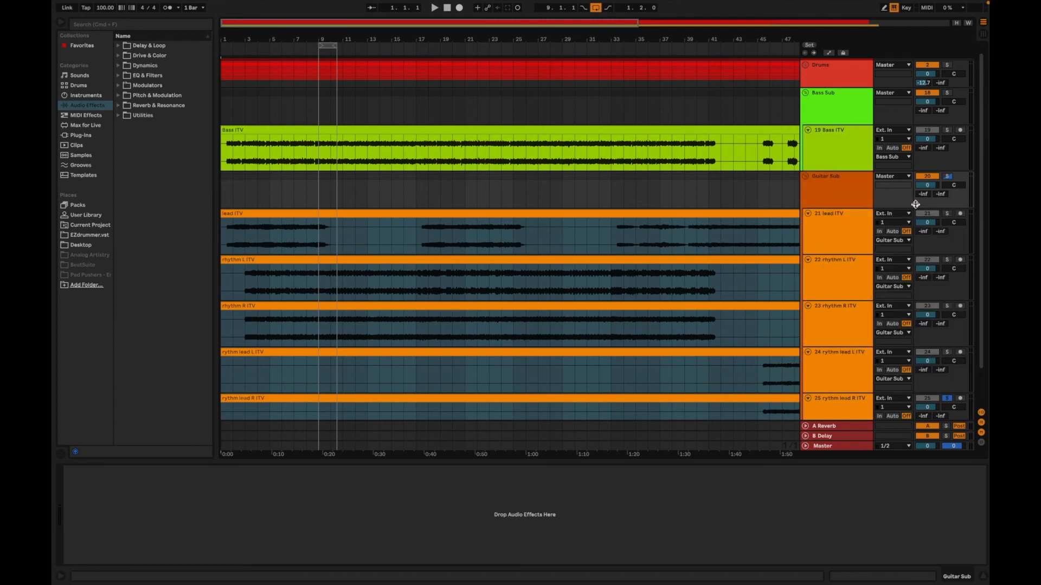
Deactivate the Guitar Sub group, collapse it to one thin folded lane, and select the Bass Sub group.
left_click(924, 178)
left_click_drag(836, 207, 835, 170)
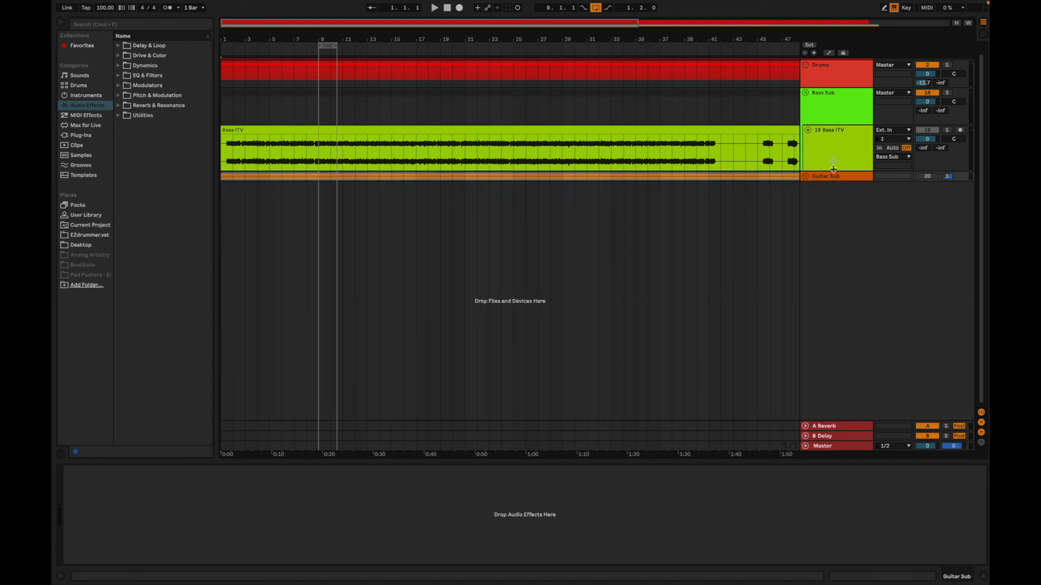
left_click(817, 114)
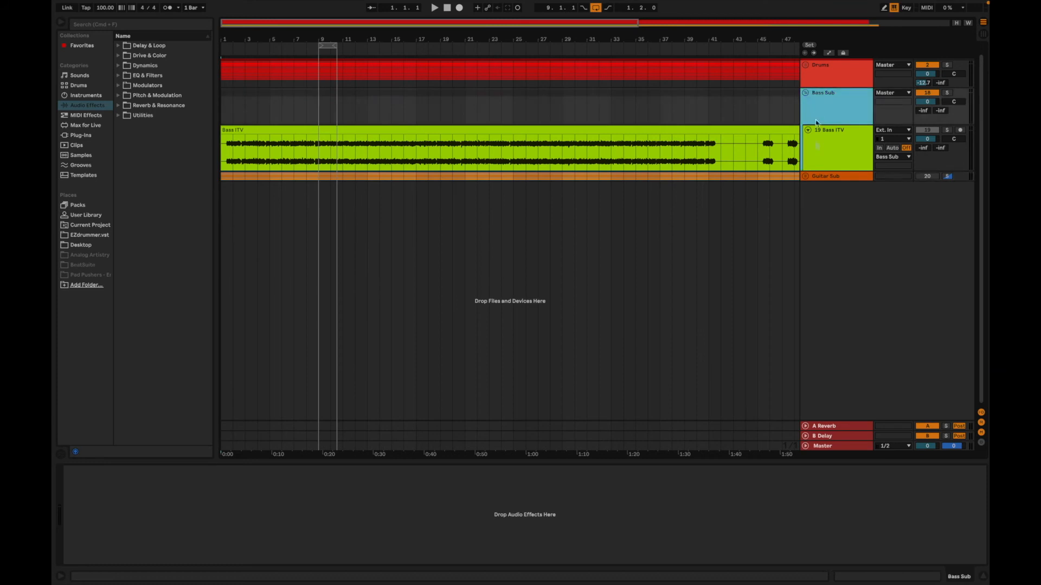
scroll(816, 211, "up", 1)
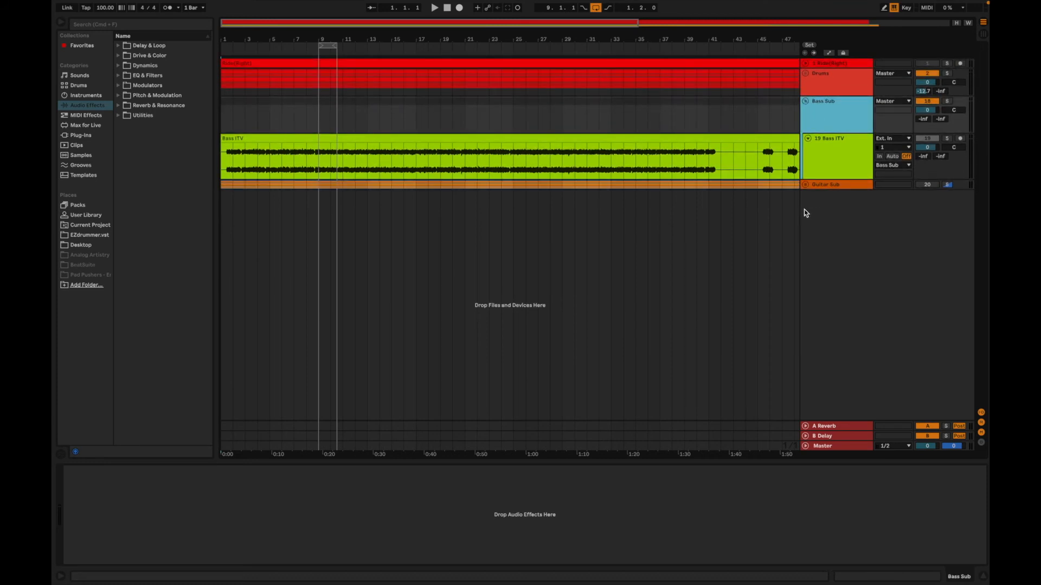
Duplicate the 19 Bass ITV track inside the Bass Sub group.
left_click(855, 163)
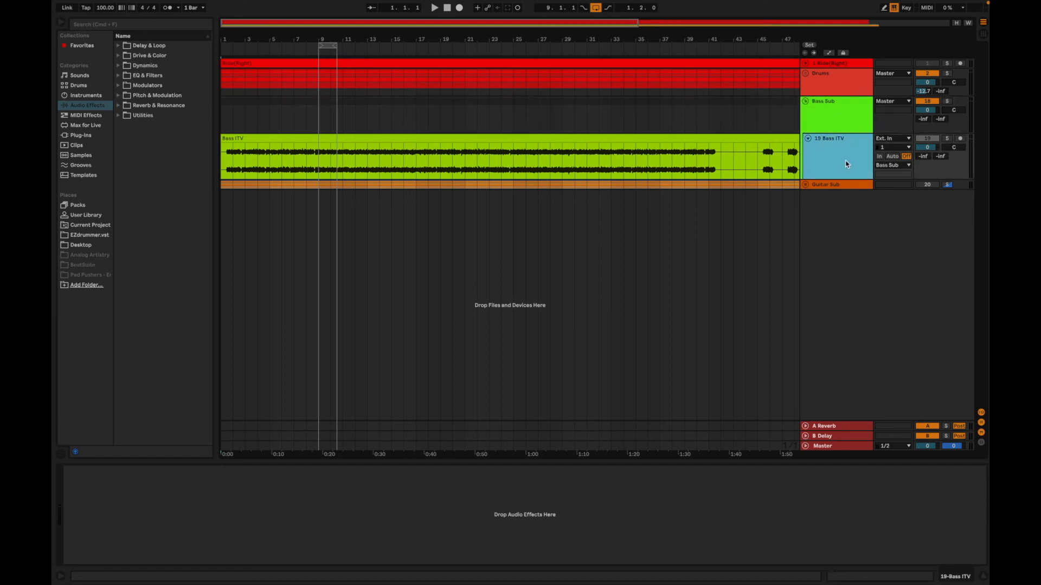
right_click(845, 162)
left_click(853, 172)
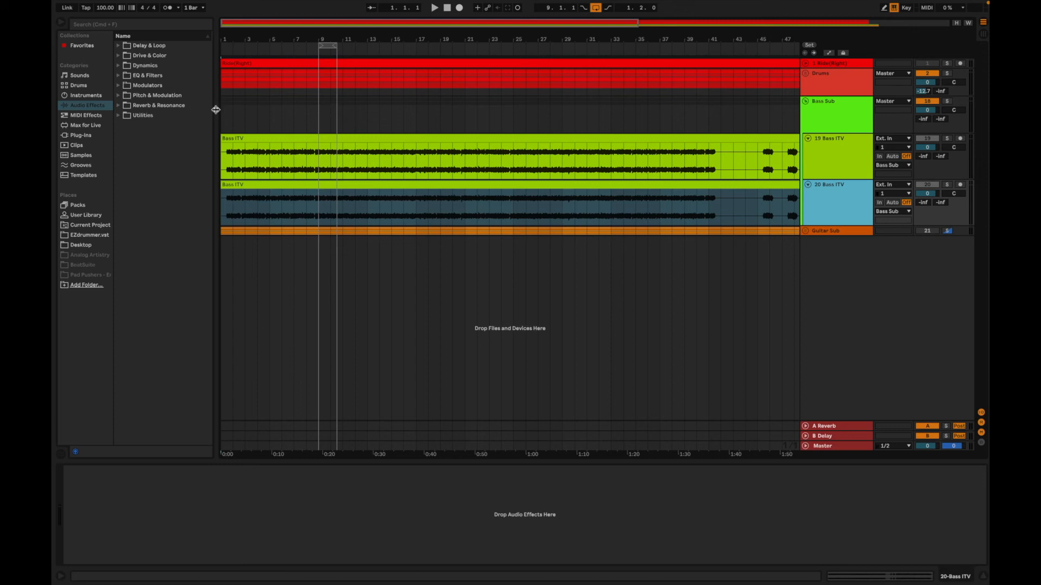
Add an EQ Eight to the Bass Sub group and to both Bass ITV tracks.
left_click(118, 76)
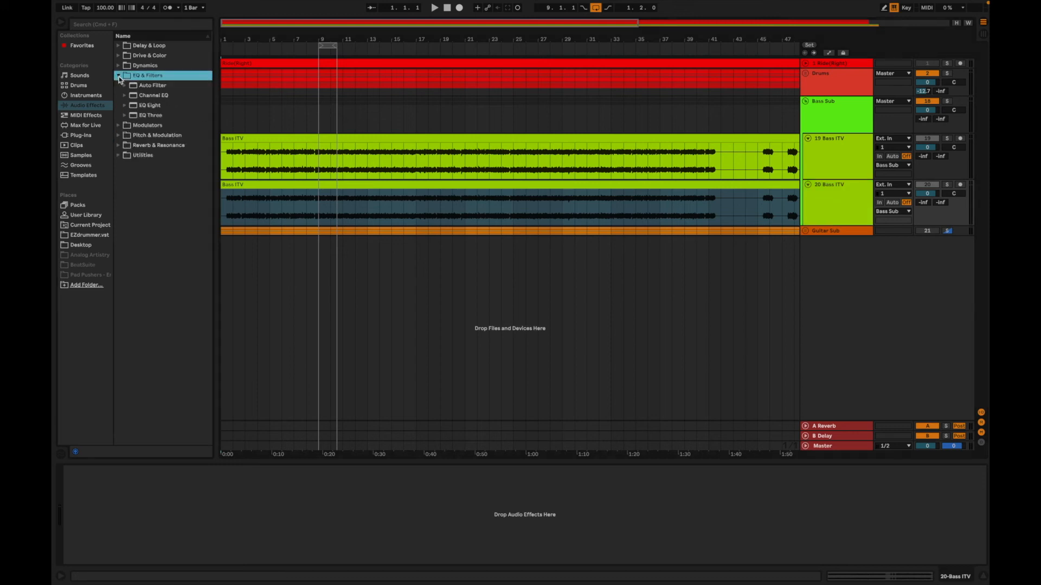
left_click_drag(158, 110, 808, 111)
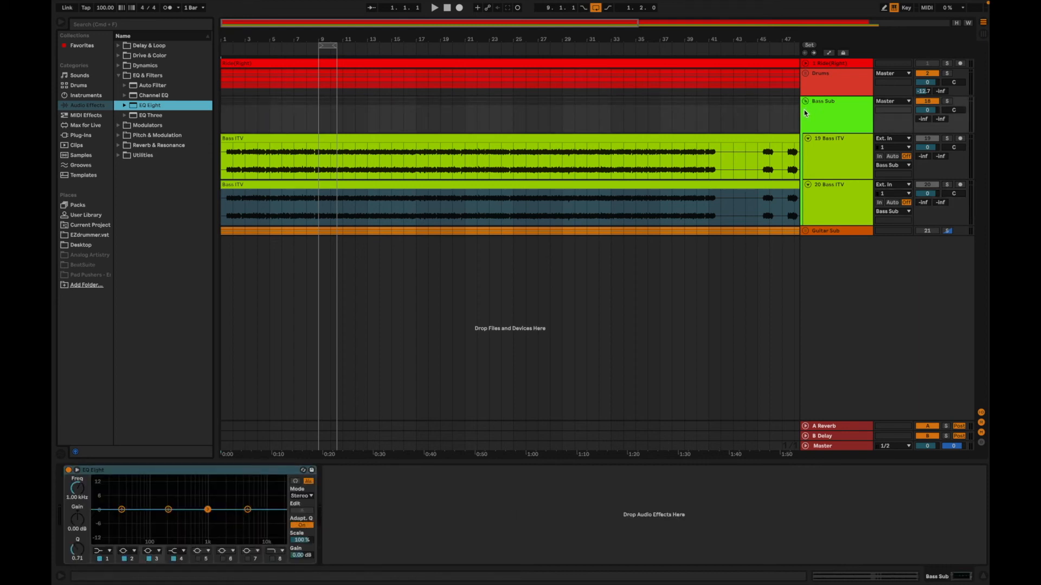
left_click_drag(181, 105, 312, 151)
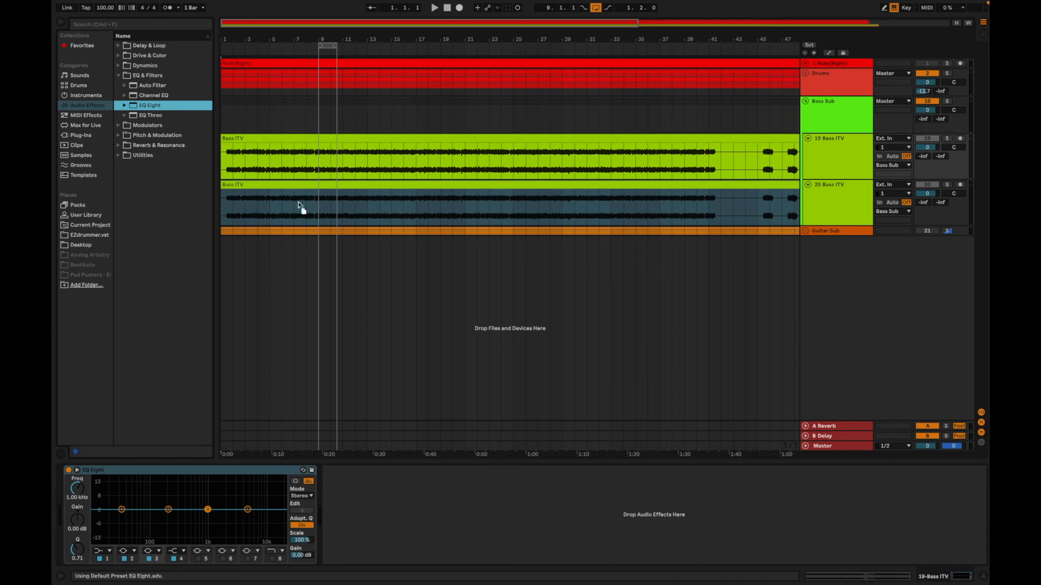
left_click_drag(299, 206, 303, 212)
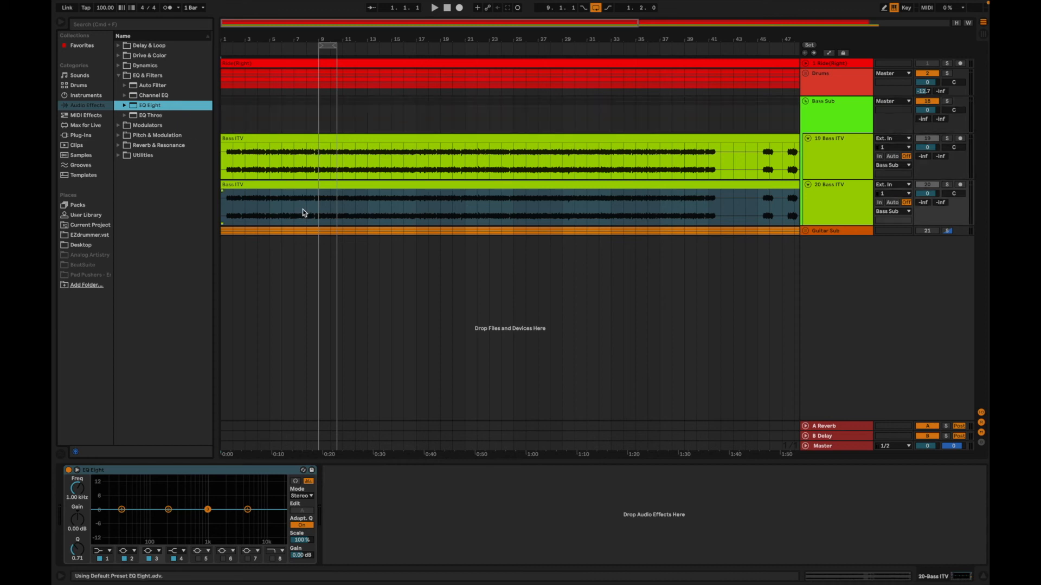
Play the song from the start with Bass Sub soloed, and deactivate the 20 Bass ITV track.
left_click(817, 158)
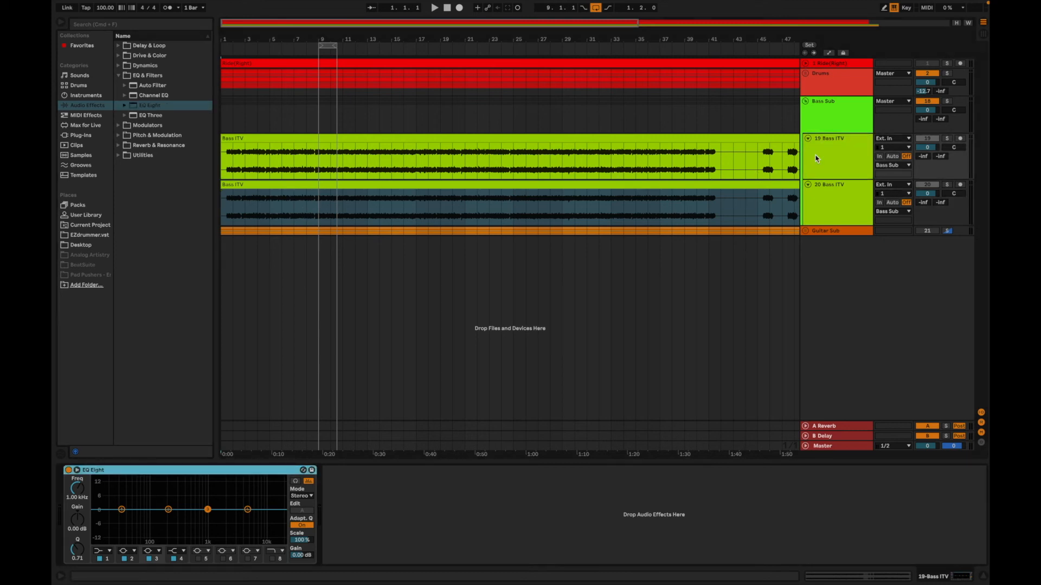
left_click(225, 162)
key("space")
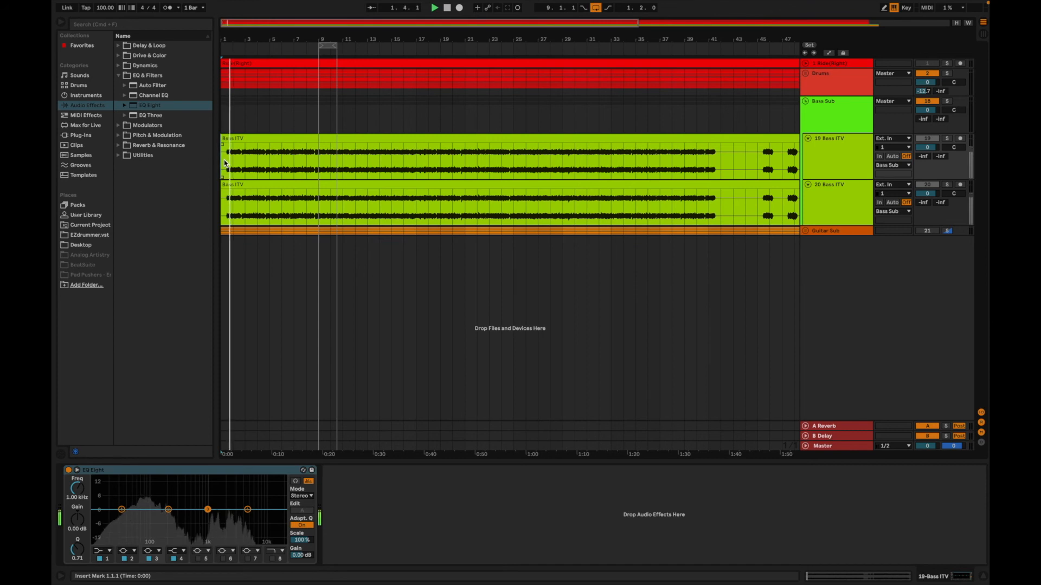
left_click(947, 101)
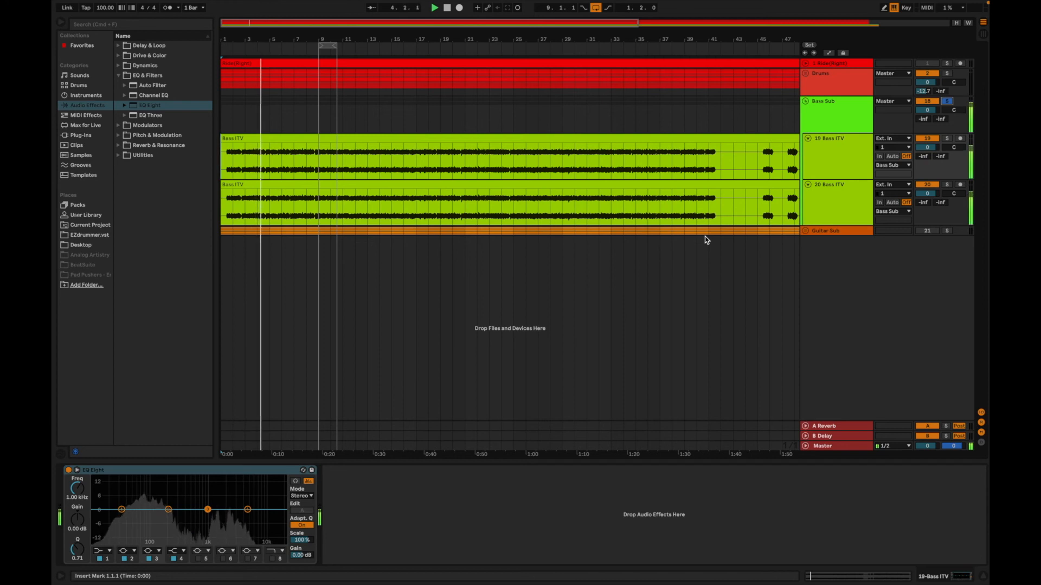
left_click(927, 188)
left_click(926, 186)
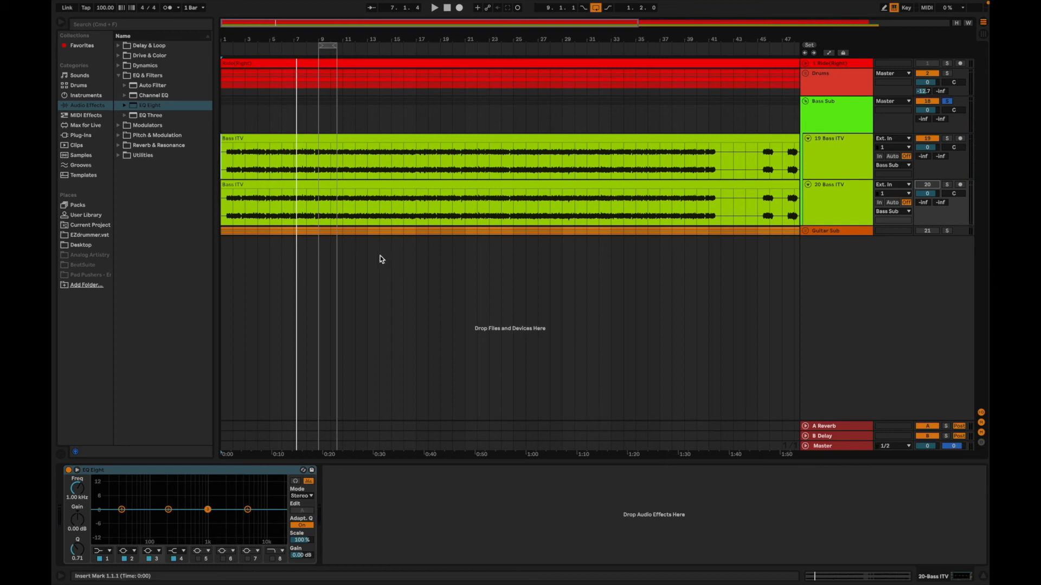
Play the drums with Bass Sub unsoloed and deactivated, and move band 1 of the Drums EQ Eight to 35.9 Hz with 0.37 dB gain.
left_click(848, 123)
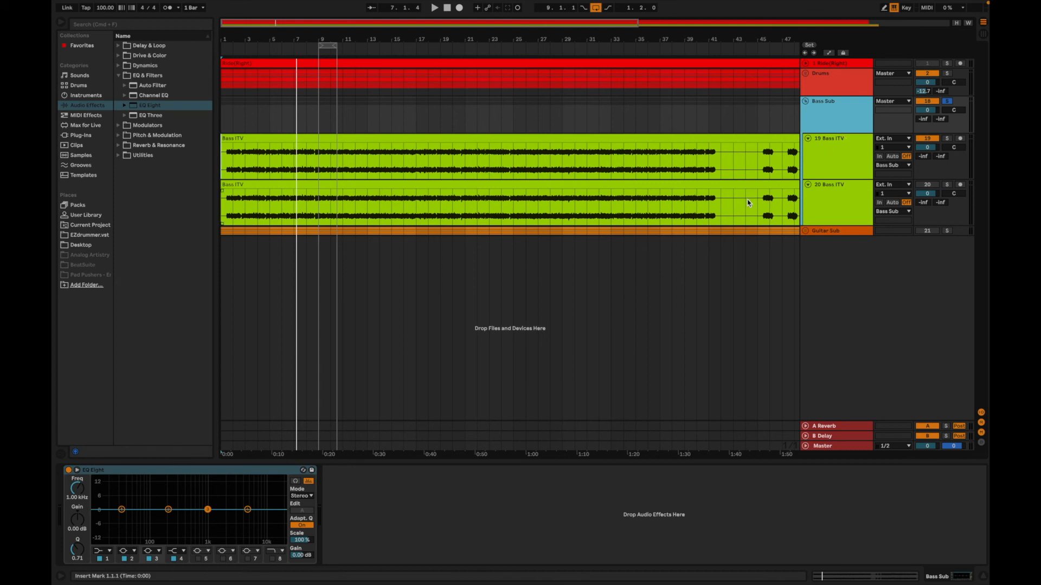
left_click(809, 86)
key("space")
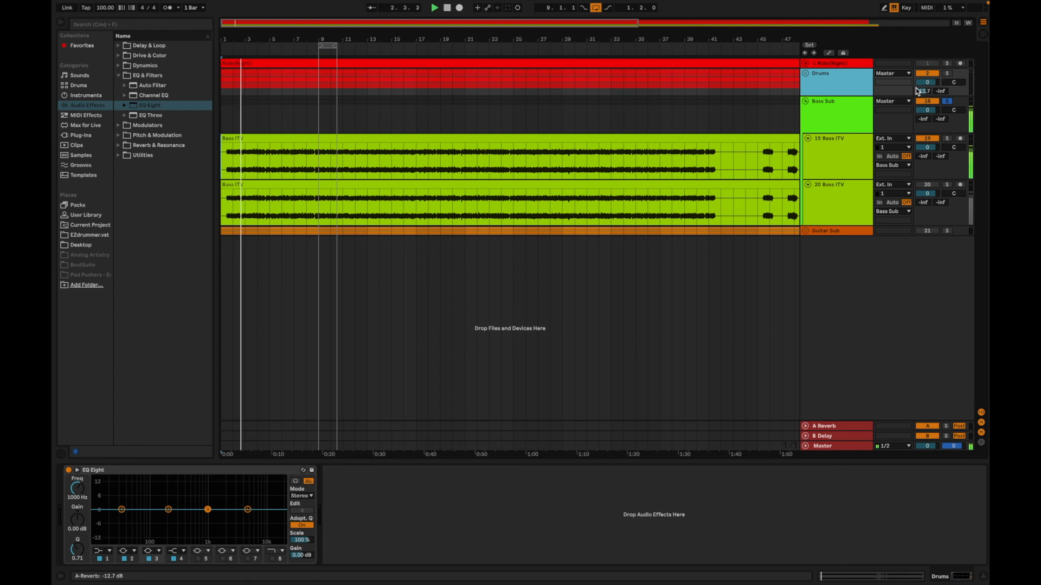
left_click(947, 101)
left_click(927, 102)
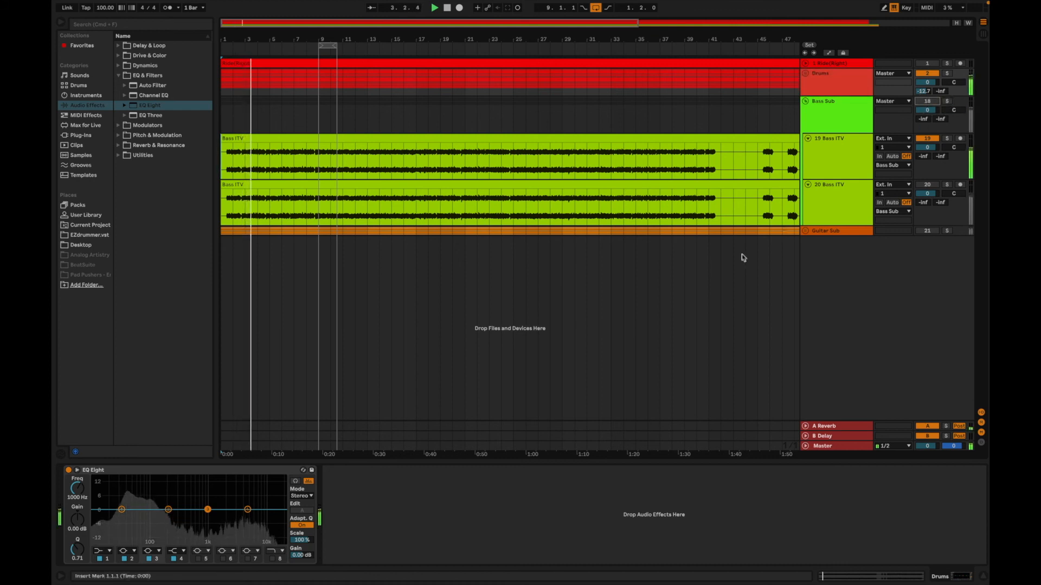
left_click_drag(121, 510, 126, 509)
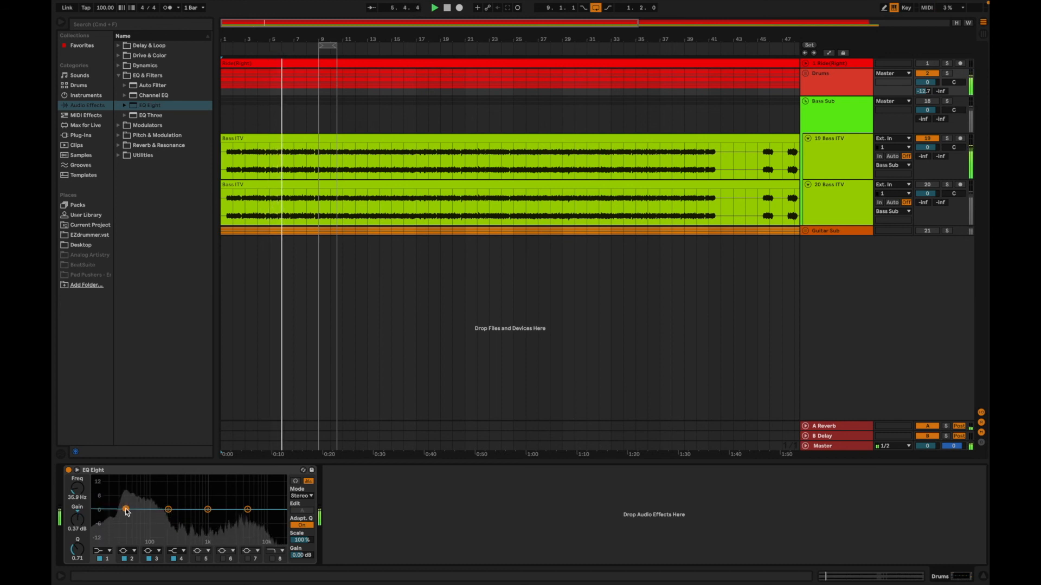
key("space")
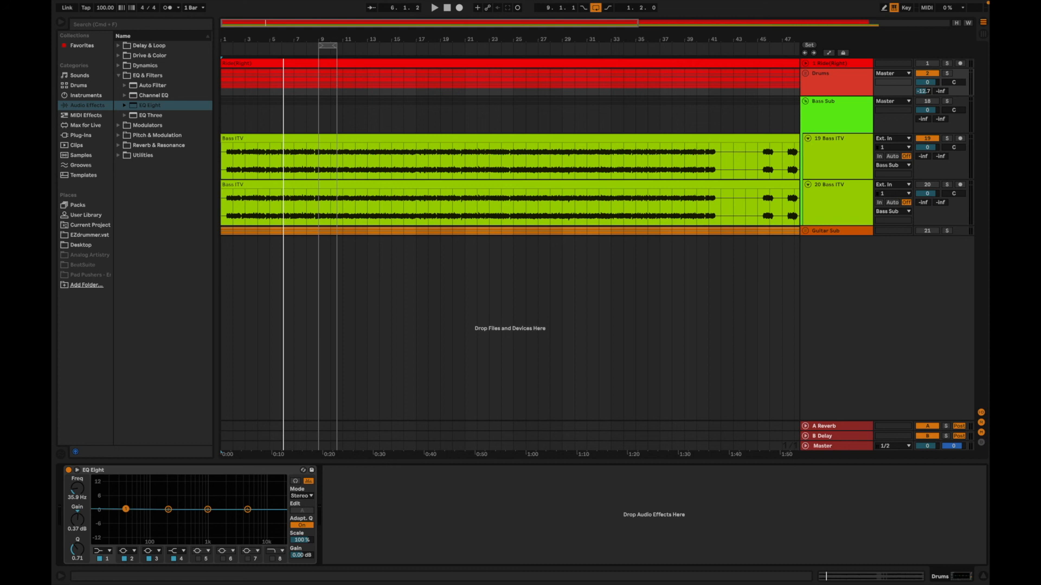
Make band 1 of the Bass Sub EQ Eight a narrow bell cut at 40.7 Hz, -3.81 dB, with Q 3.32.
left_click(836, 115)
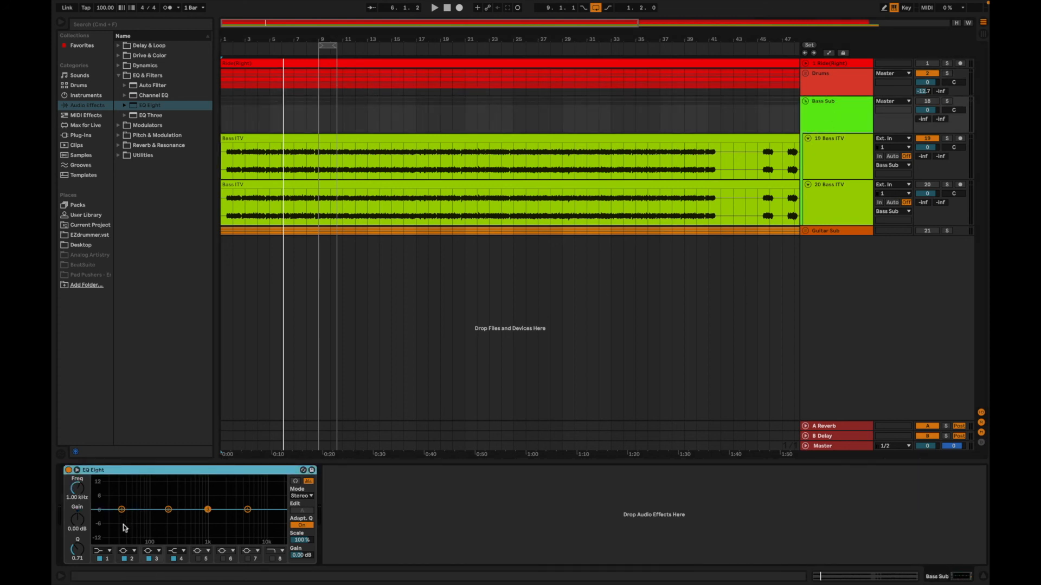
left_click(110, 554)
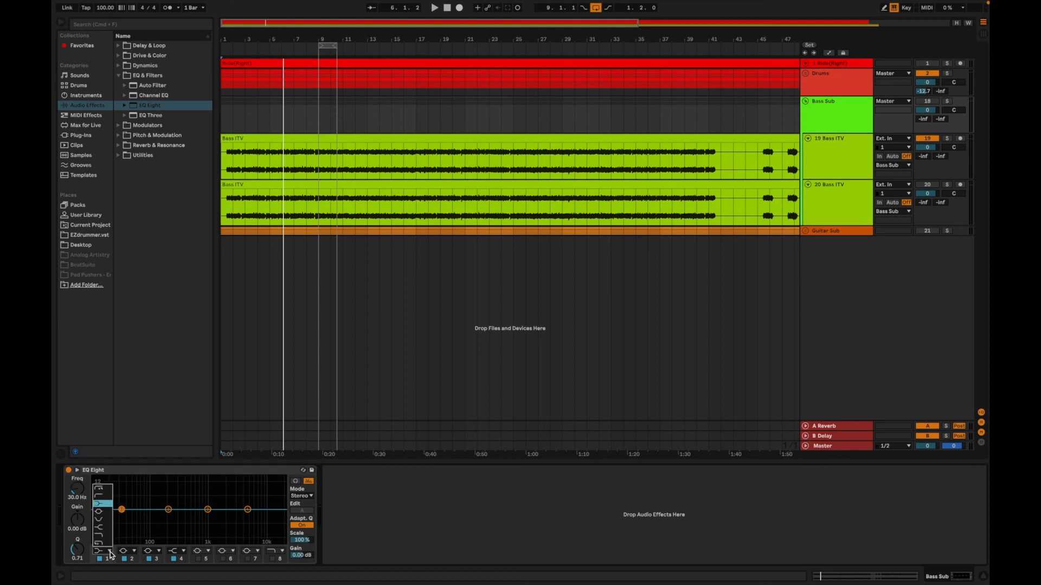
left_click(107, 512)
left_click_drag(77, 489, 77, 485)
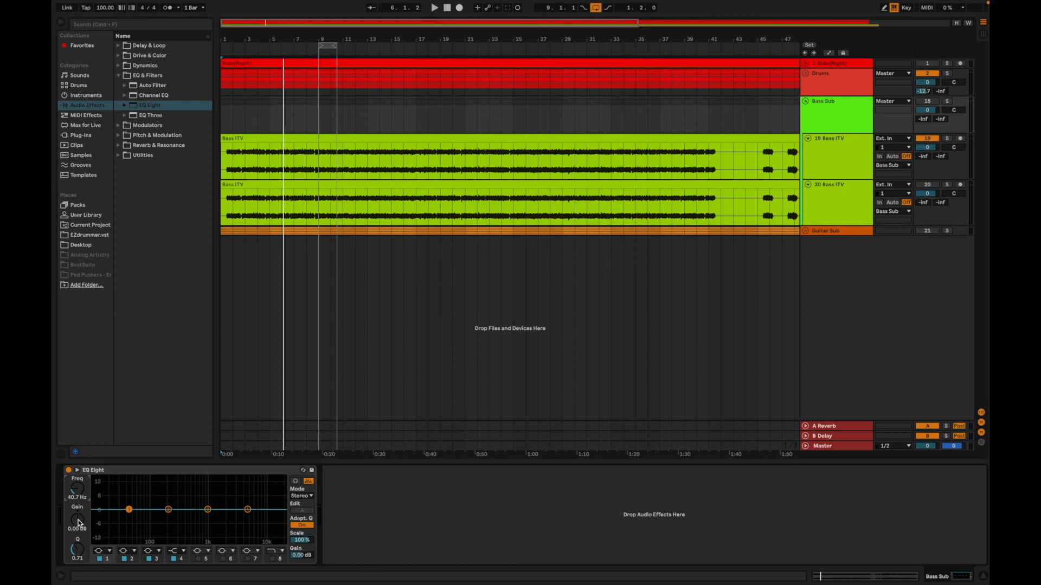
left_click_drag(78, 520, 77, 542)
left_click_drag(78, 521, 78, 525)
Expand the Drums group and play the song to examine the 7 Snare track's main frequency in its EQ Eight.
left_click(845, 88)
left_click_drag(843, 96, 842, 124)
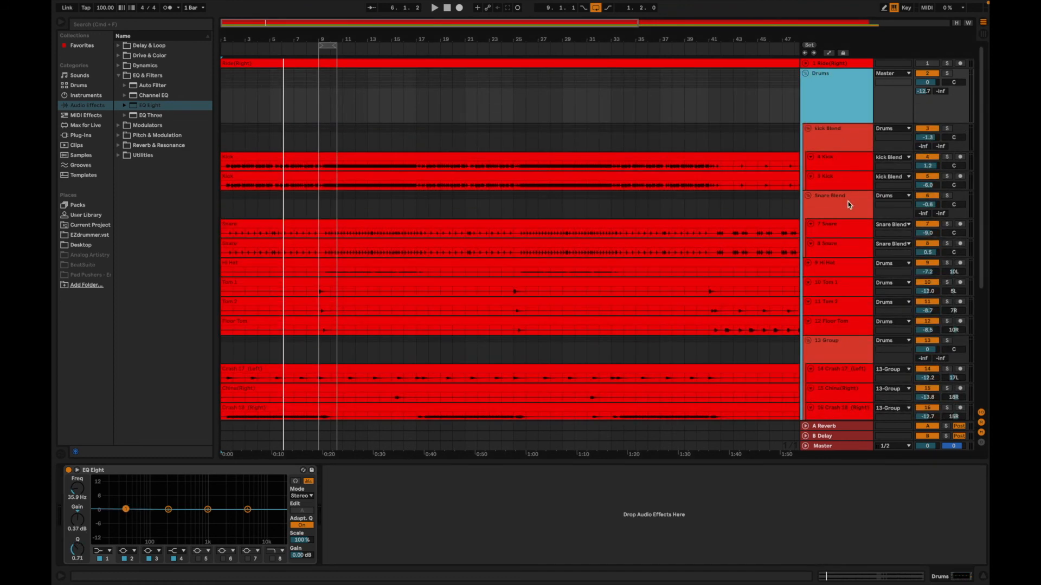
left_click(849, 205)
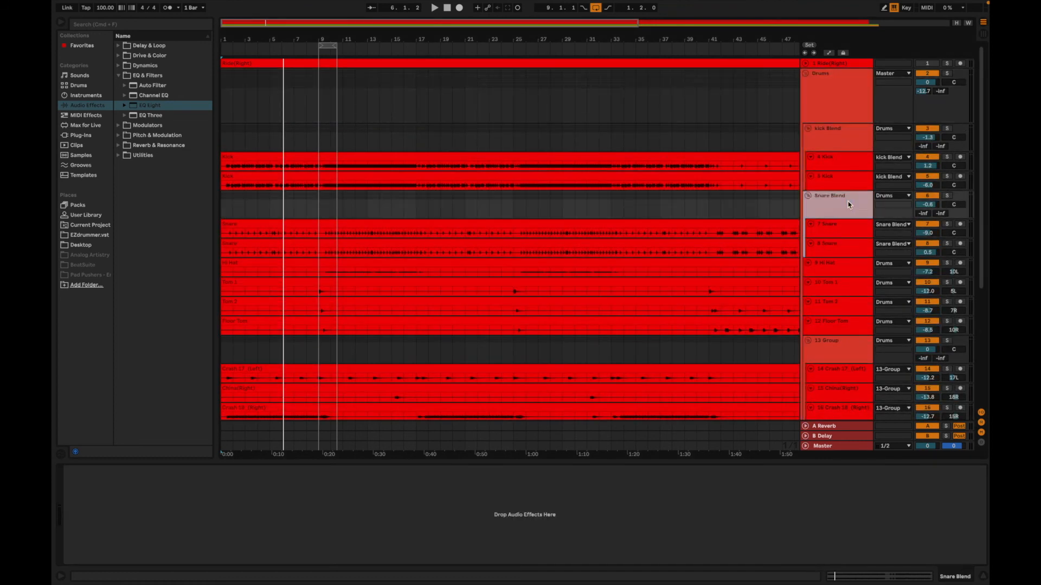
left_click(847, 228)
key("space")
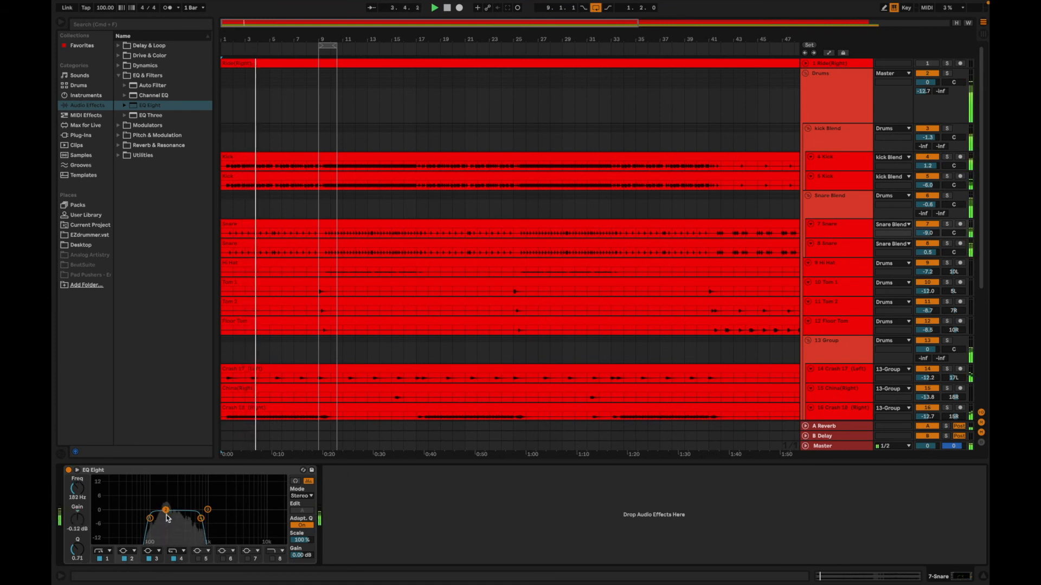
left_click_drag(168, 514, 168, 517)
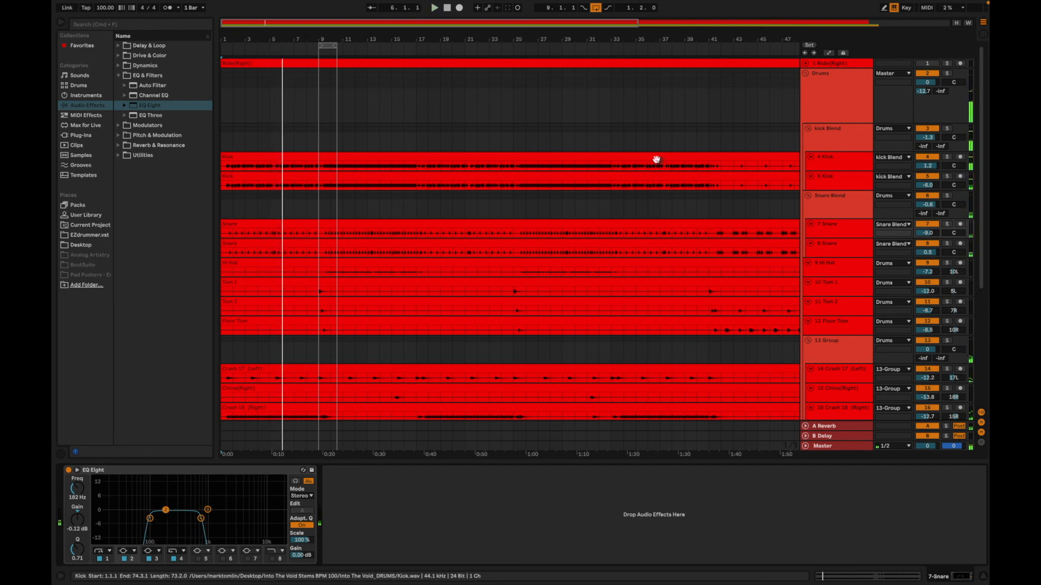
key("space")
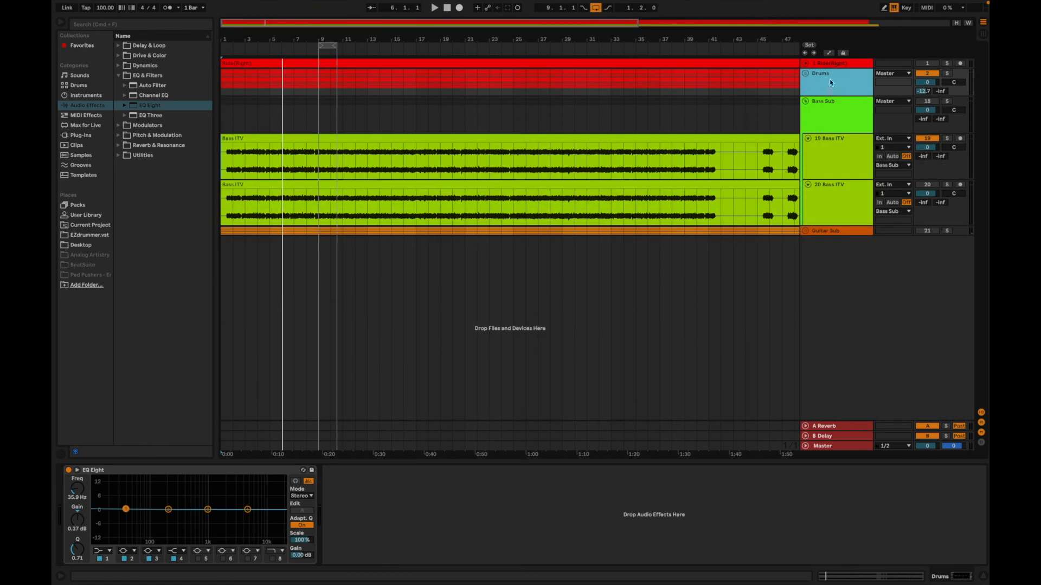
Set band 2 of the Bass Sub EQ Eight to a cut at 182 Hz, -4.05 dB, with Q 3.92.
left_click(826, 118)
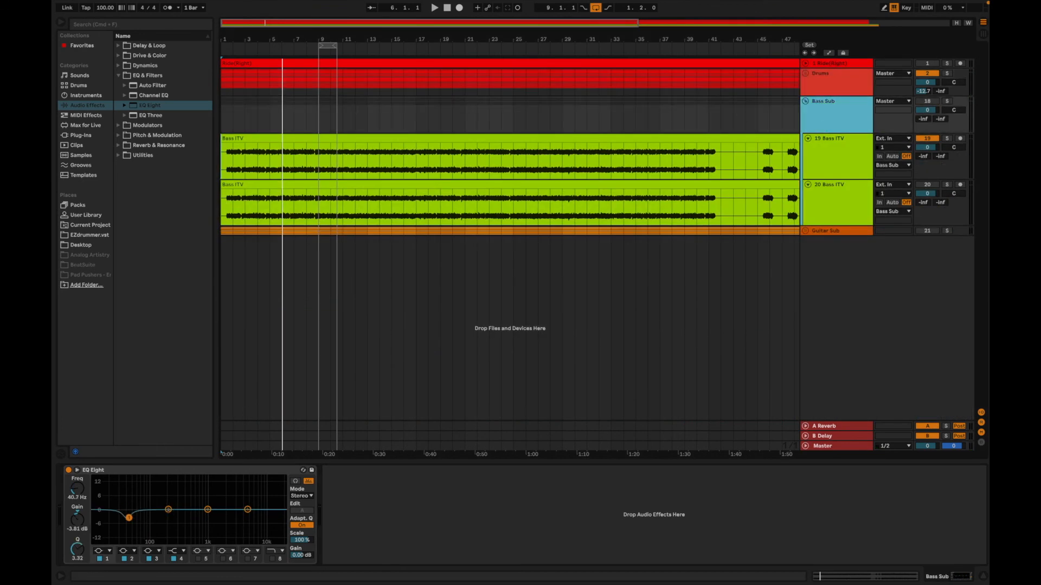
left_click(169, 510)
left_click_drag(75, 501, 89, 526)
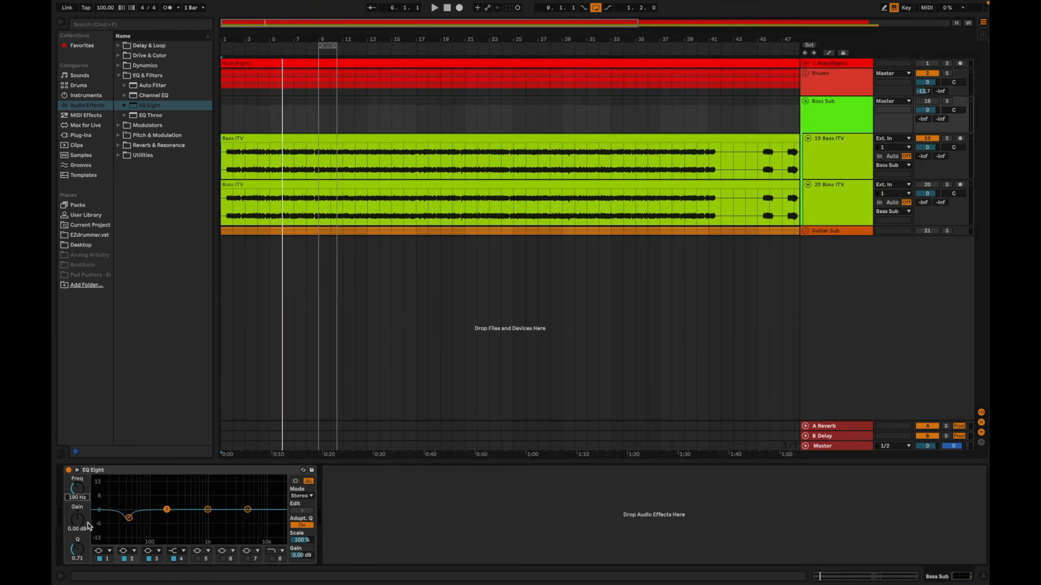
type("182")
key("Return")
mouse_move(88, 523)
left_mouse_down()
mouse_move(77, 548)
mouse_move(77, 529)
left_mouse_up()
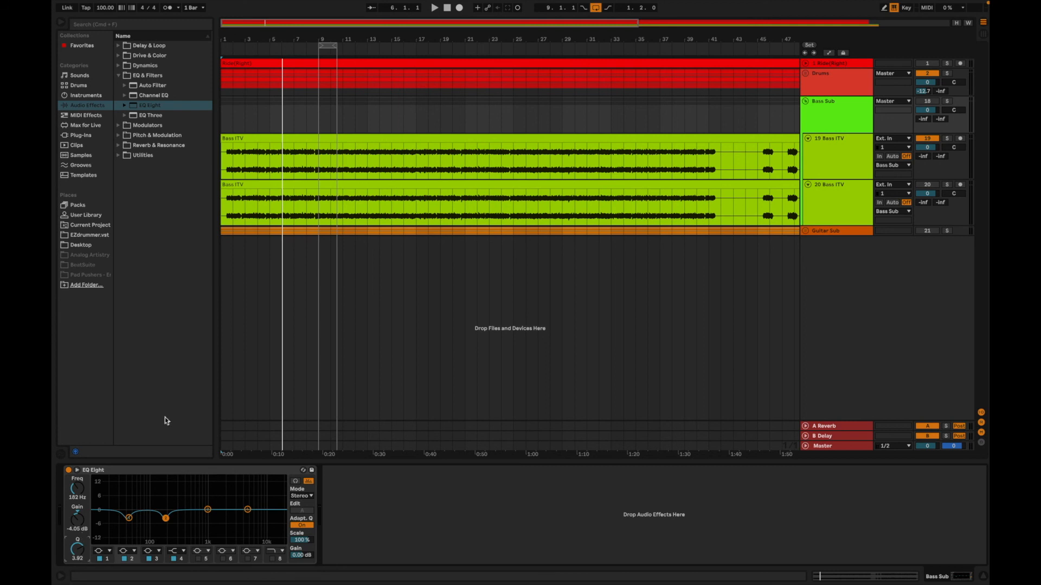
Compare the EQ Eight settings on Bass Sub and the two Bass ITV tracks, ending on 20 Bass ITV.
left_click(829, 151)
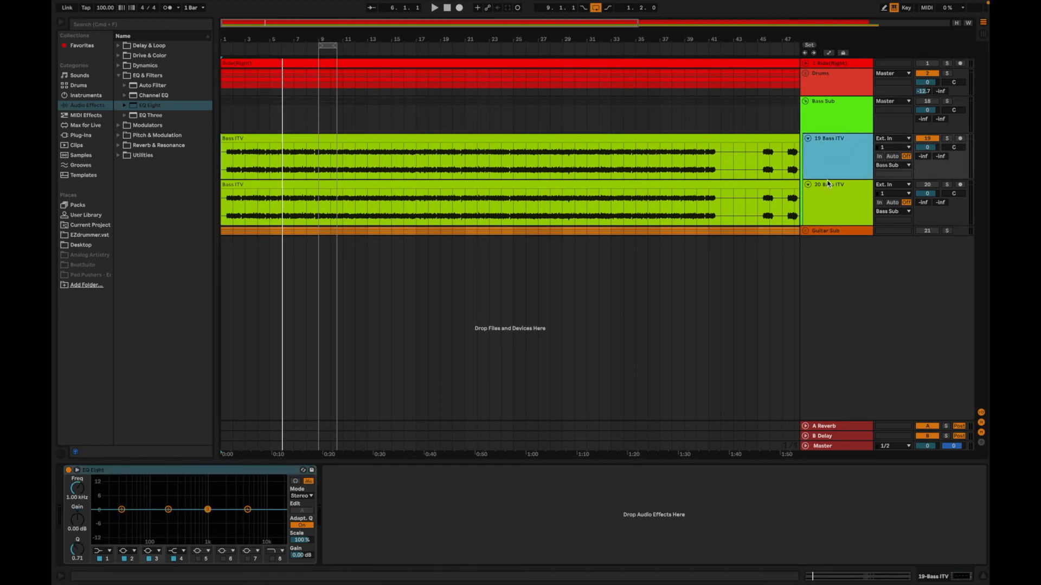
left_click(823, 111)
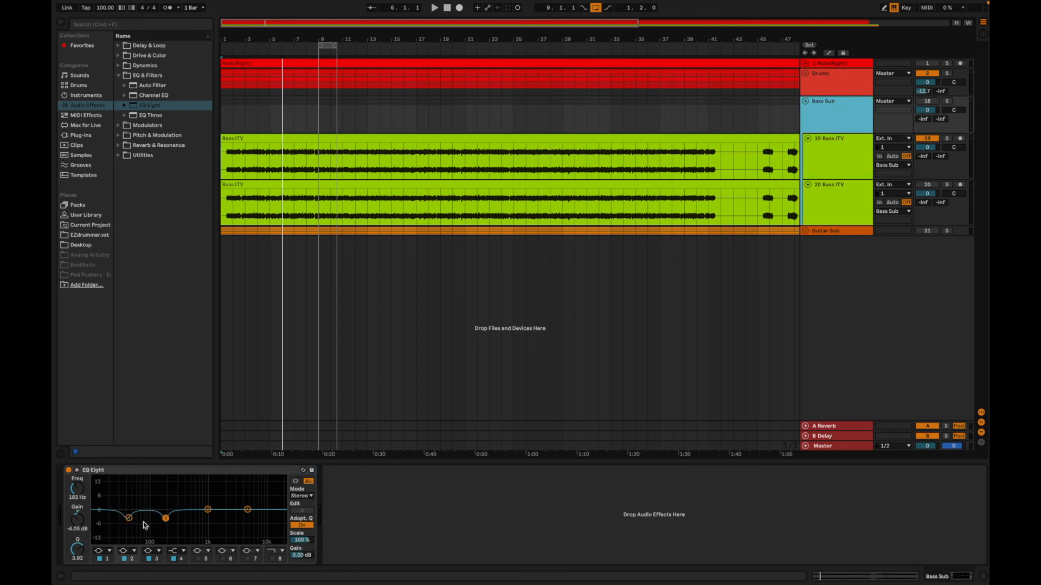
left_click(813, 169)
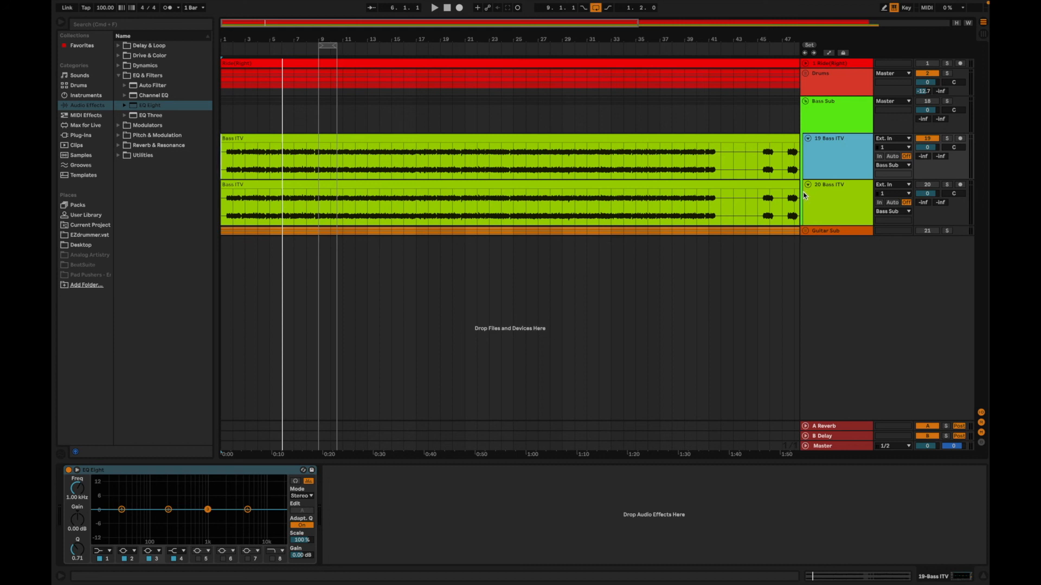
left_click(825, 197)
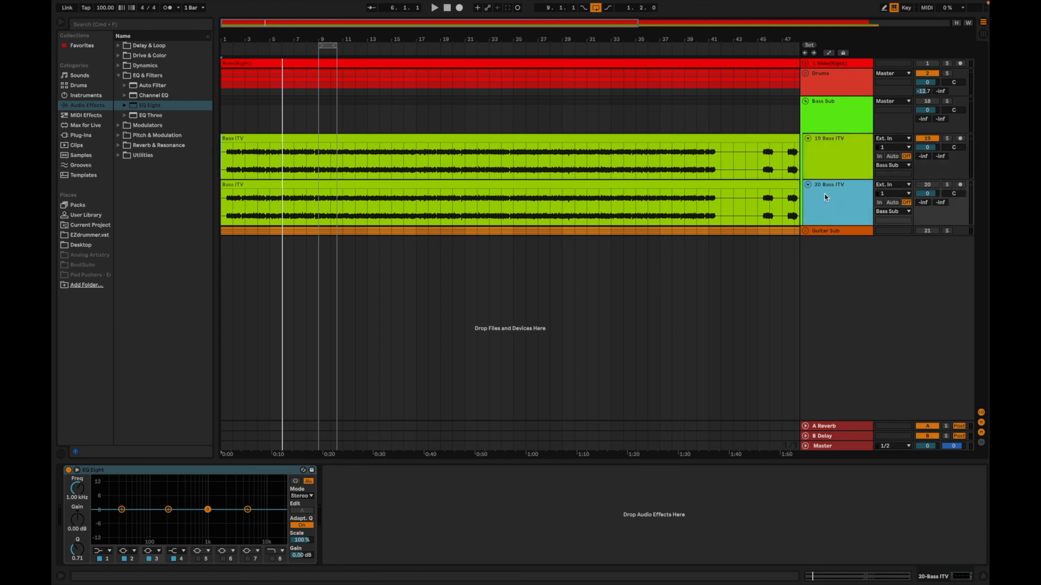